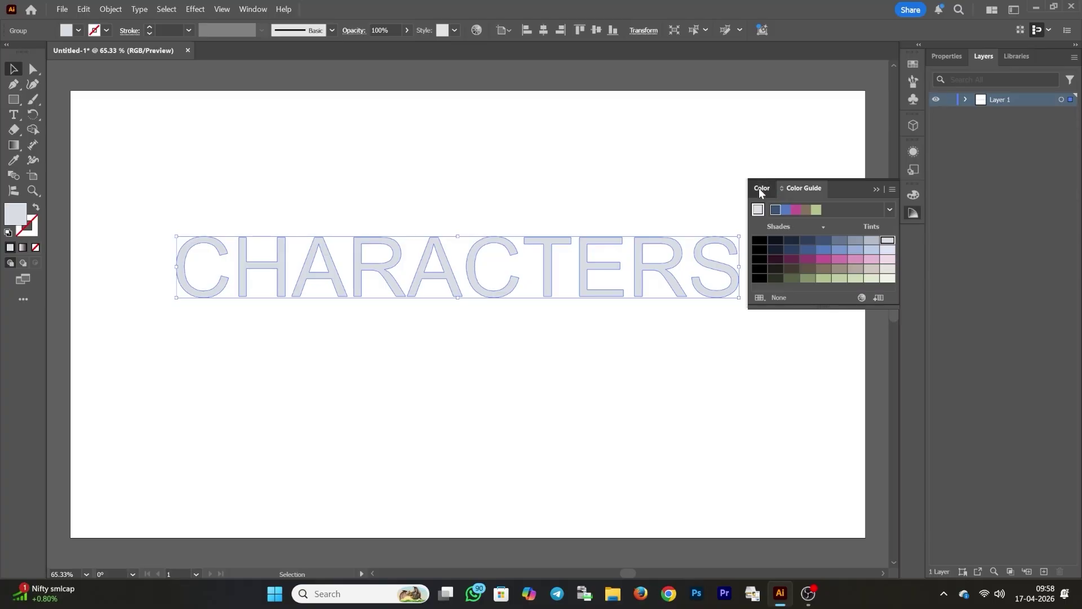
Ungroup the CHARACTERS lettering into separate letter shapes and clear the selection.
left_click(761, 188)
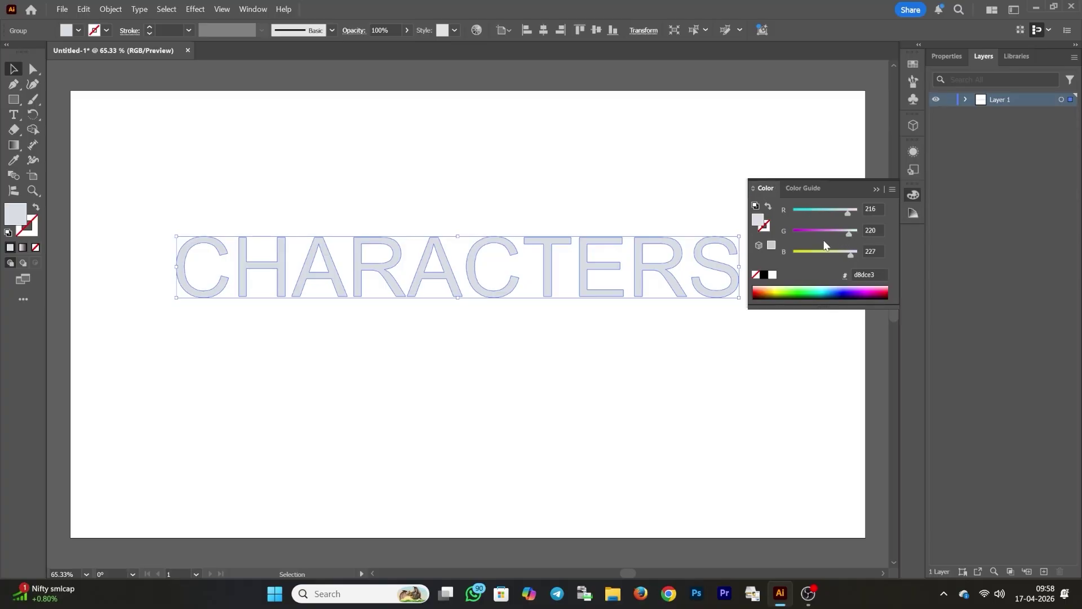
left_click(876, 189)
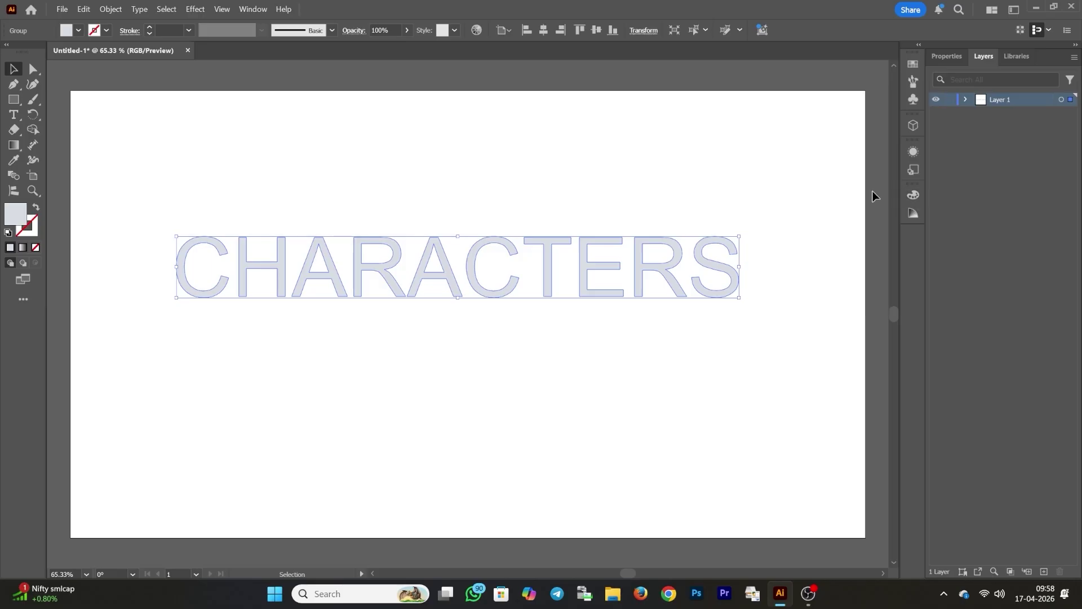
right_click(444, 289)
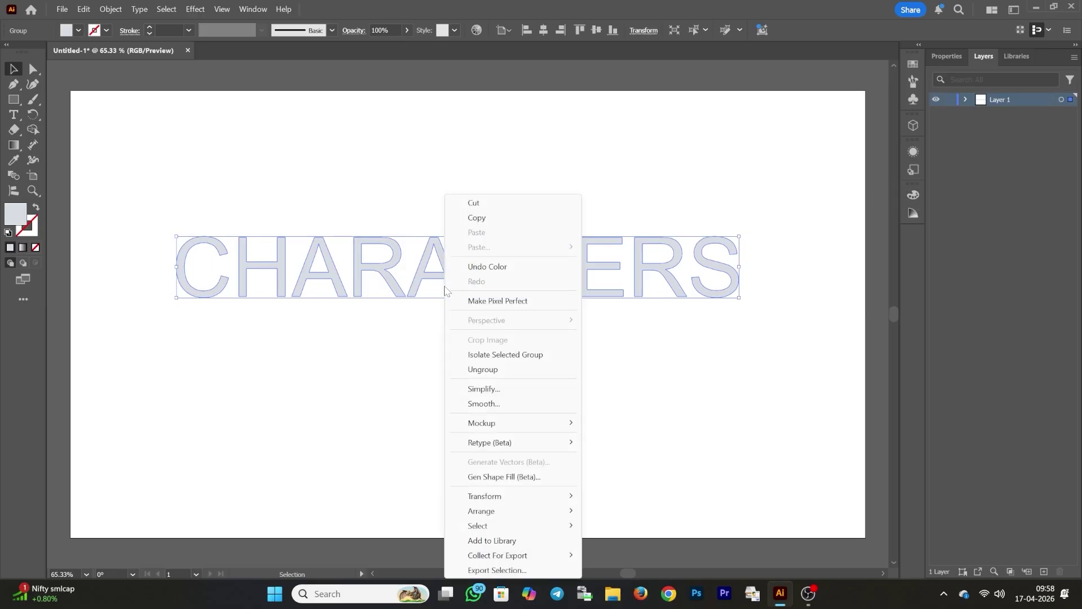
left_click(483, 370)
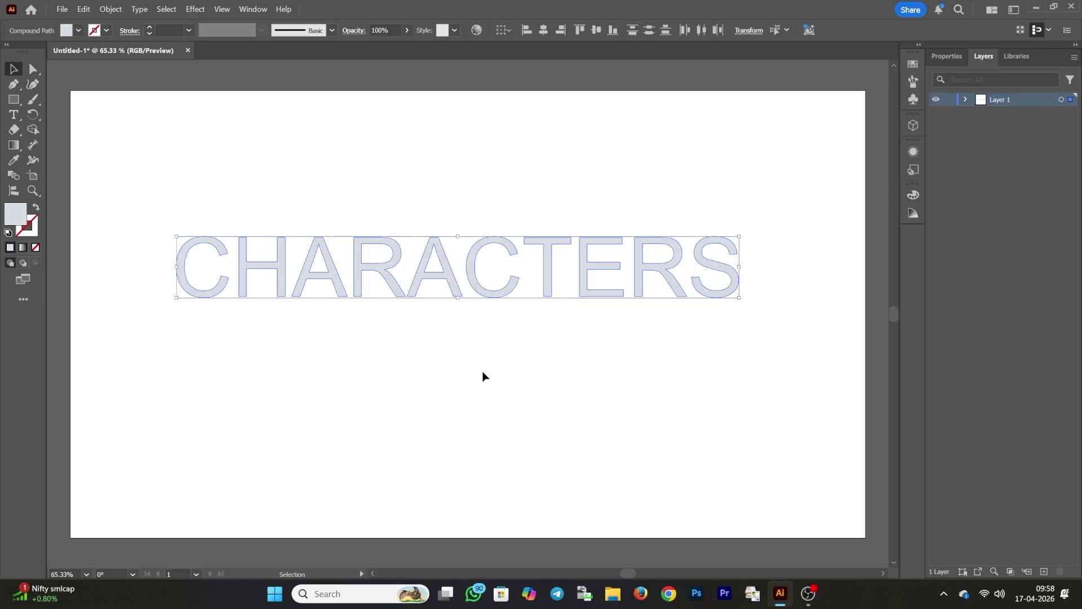
left_click(449, 361)
Extrude the first letter C in 3D with the Isometric Right rotation preset.
left_click(218, 299)
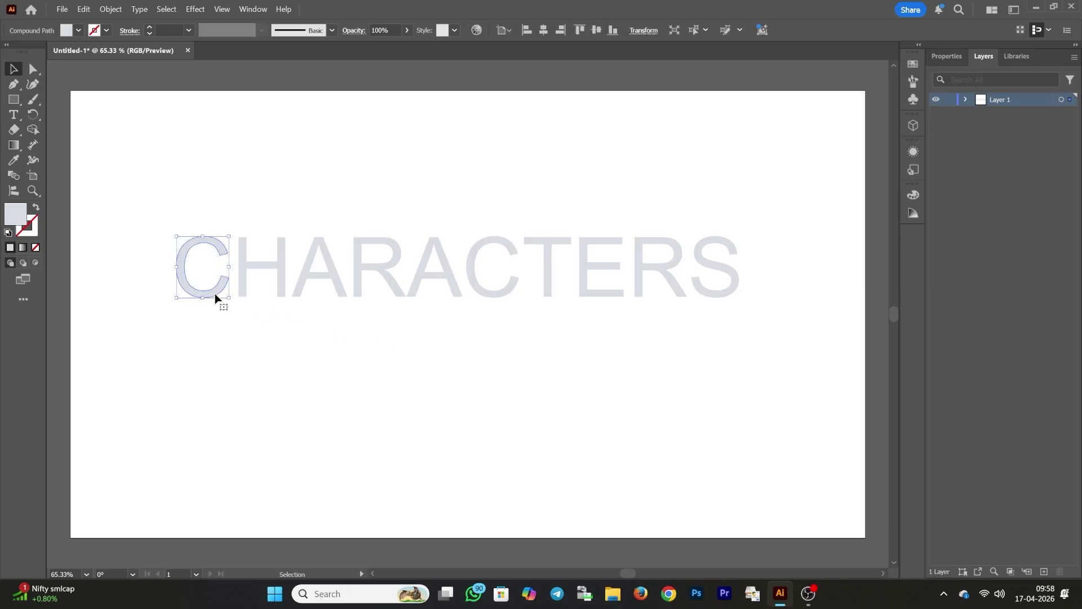
left_click(918, 122)
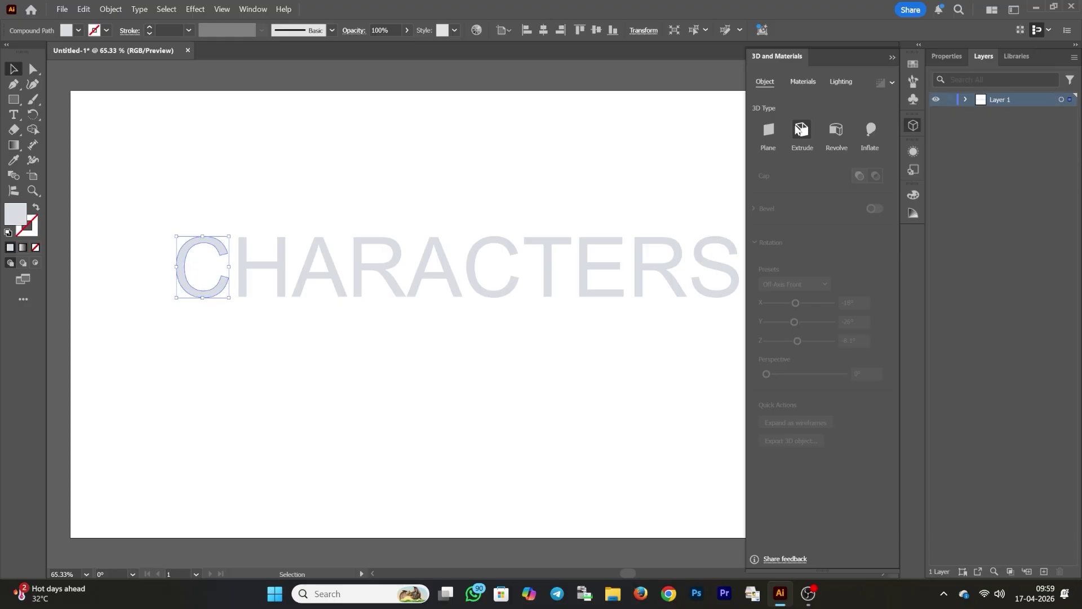
left_click(800, 130)
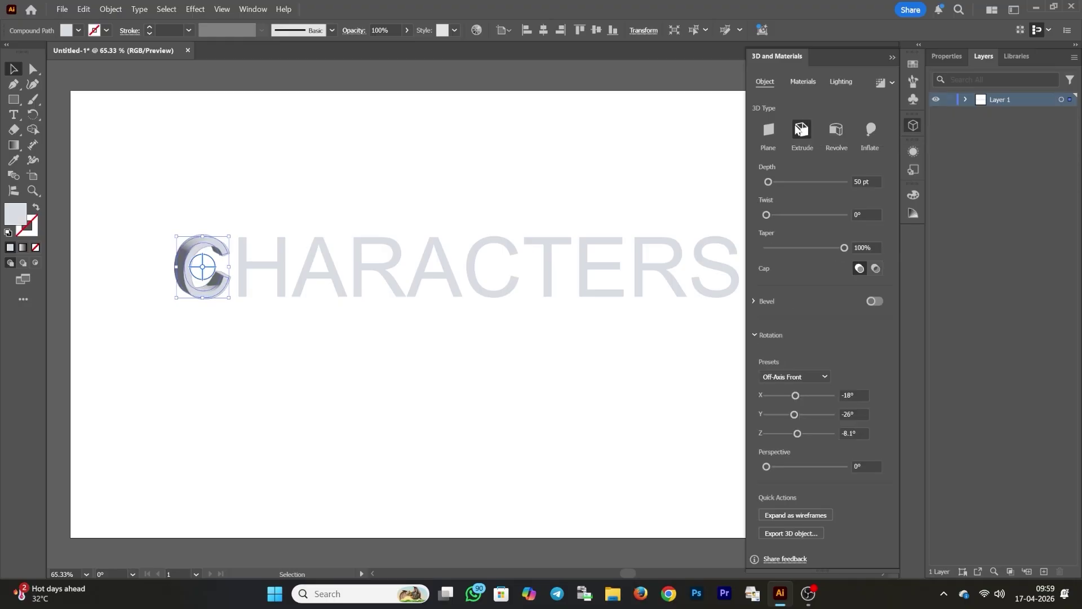
left_click(812, 375)
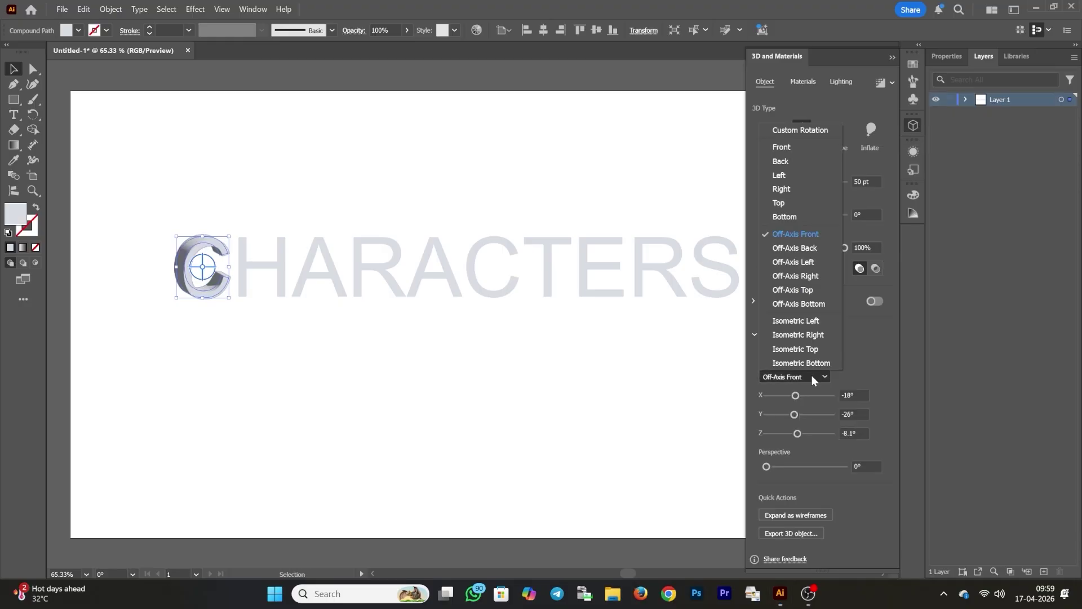
left_click(814, 335)
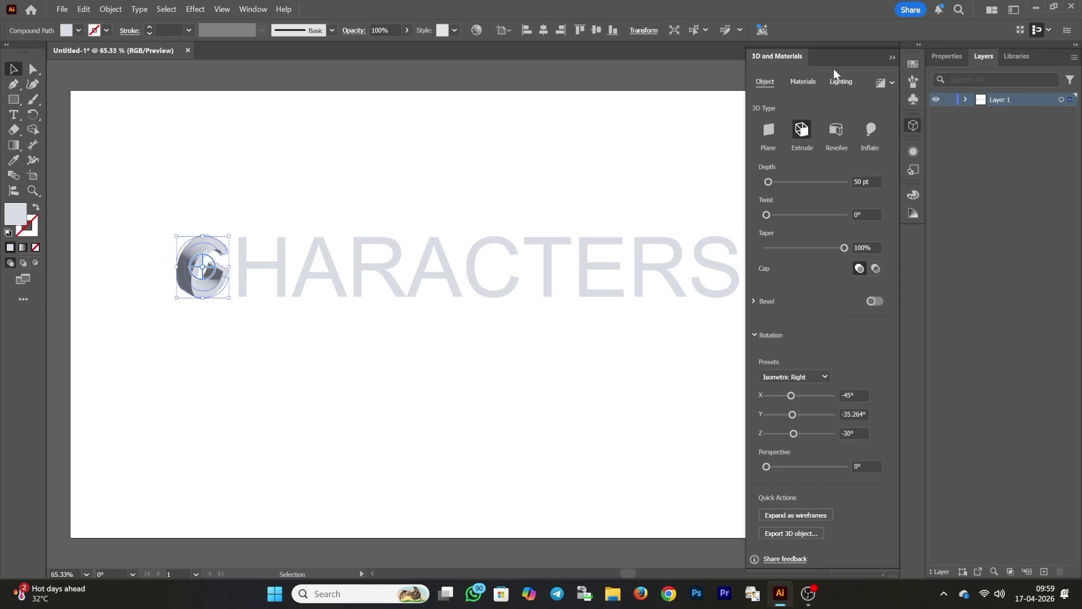
Set the roughness of the letter C's default material to 0.6.
left_click(800, 82)
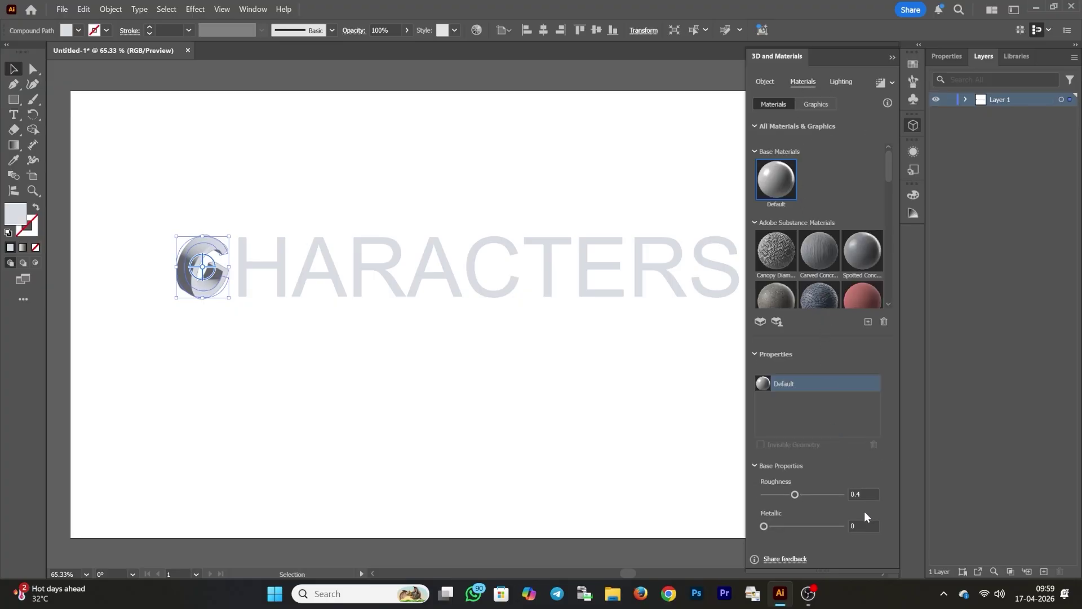
left_click(866, 494)
key("BackSpace")
type("6")
Turn on shadows for the letter C, position them Below Object, and set the shadow bounds to 400%.
left_click(842, 82)
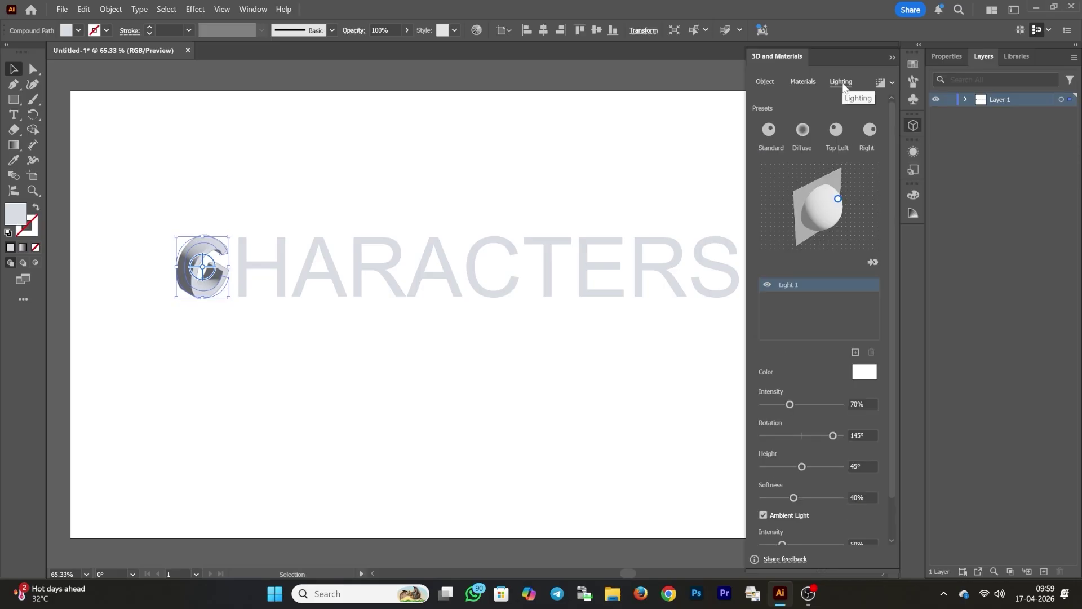
scroll(838, 231, "down", 2)
left_click(871, 526)
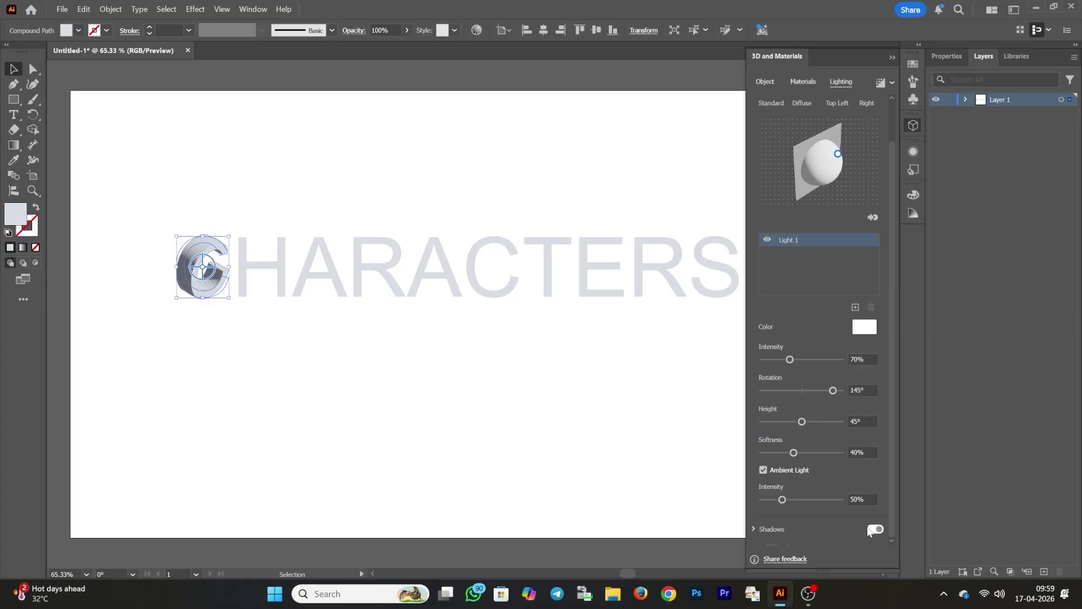
scroll(867, 530, "down", 3)
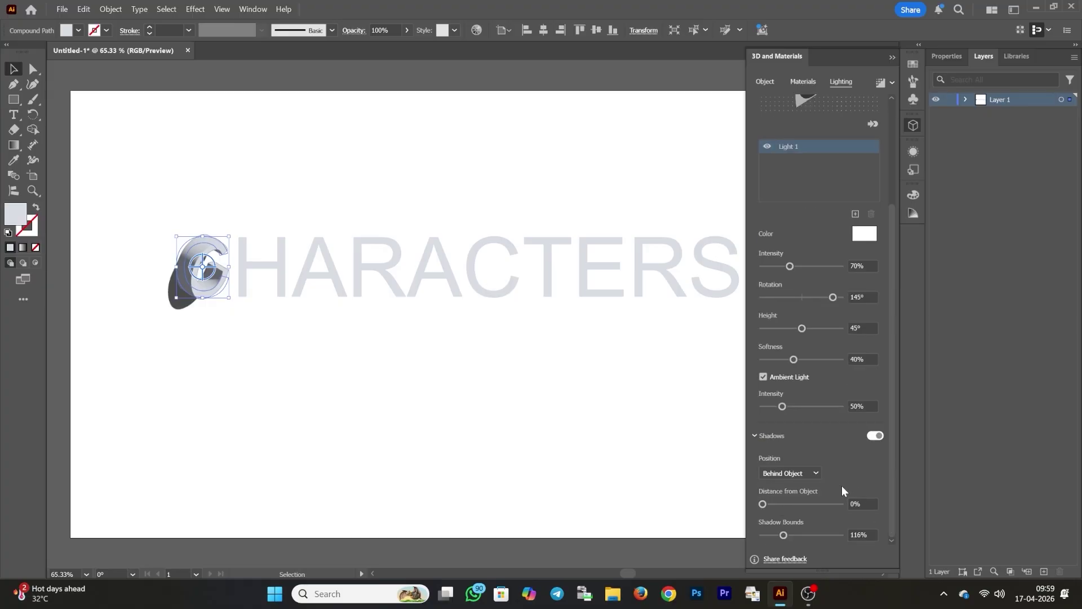
left_click(800, 473)
left_click(803, 499)
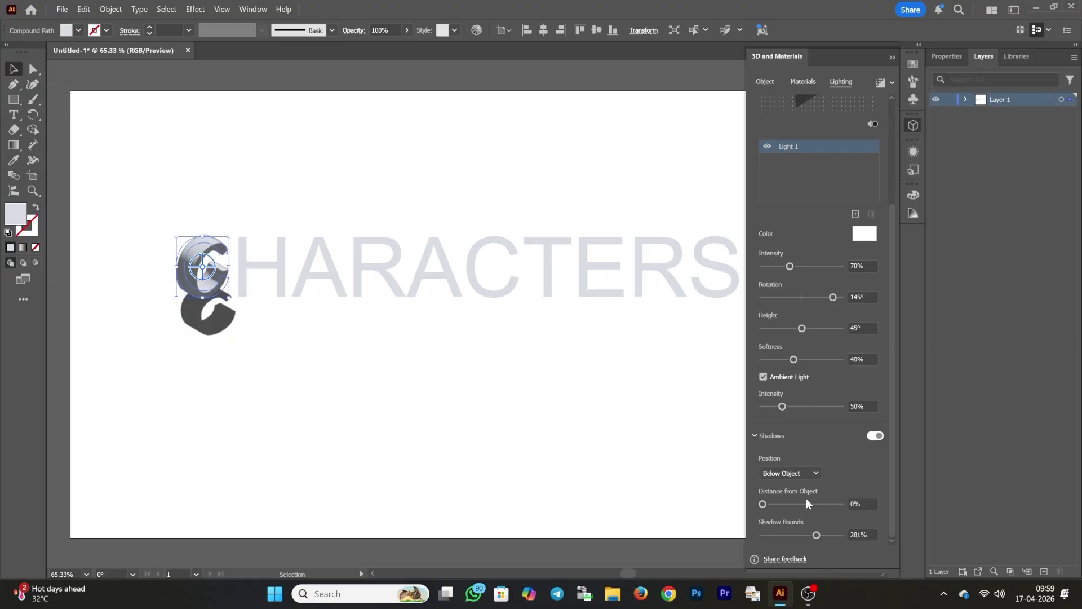
left_click(807, 473)
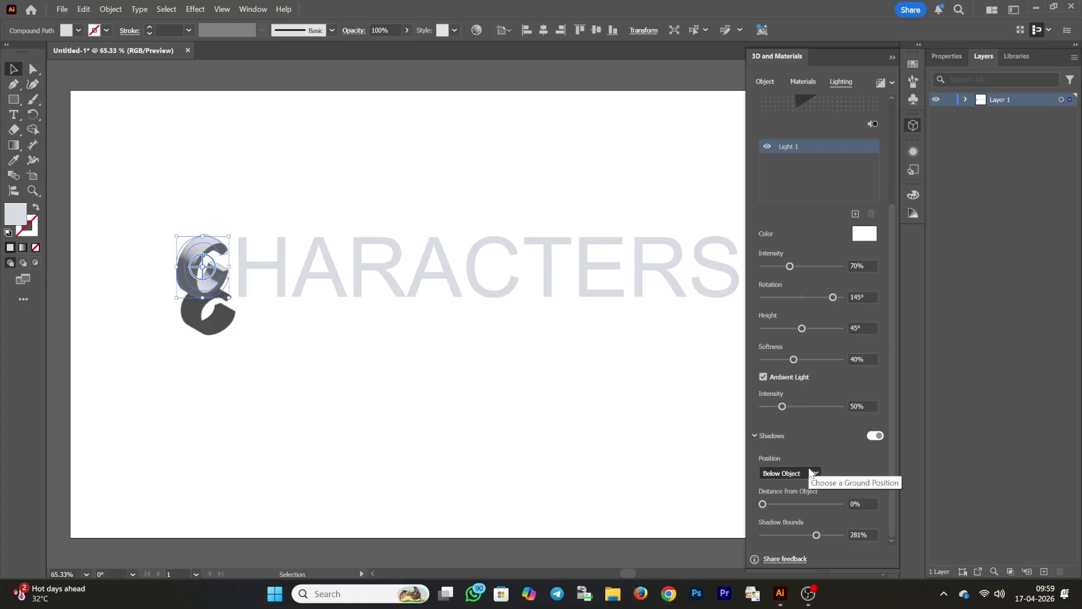
left_click(790, 498)
left_click_drag(815, 534, 842, 534)
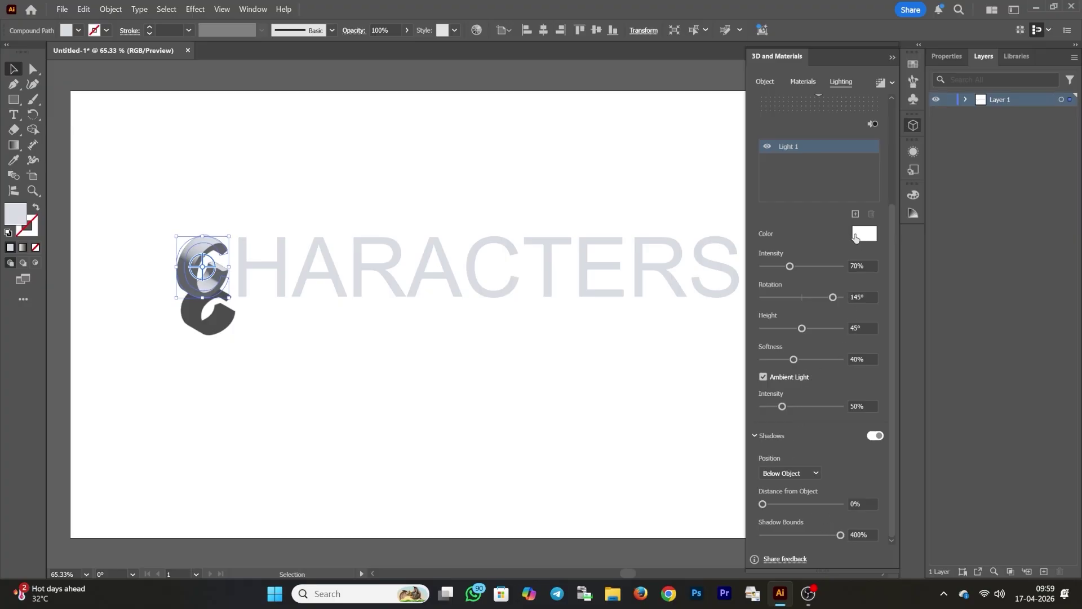
Set the letter C's light to 40° rotation, 80° height and 80% softness, with ambient light off.
left_click_drag(832, 297, 805, 366)
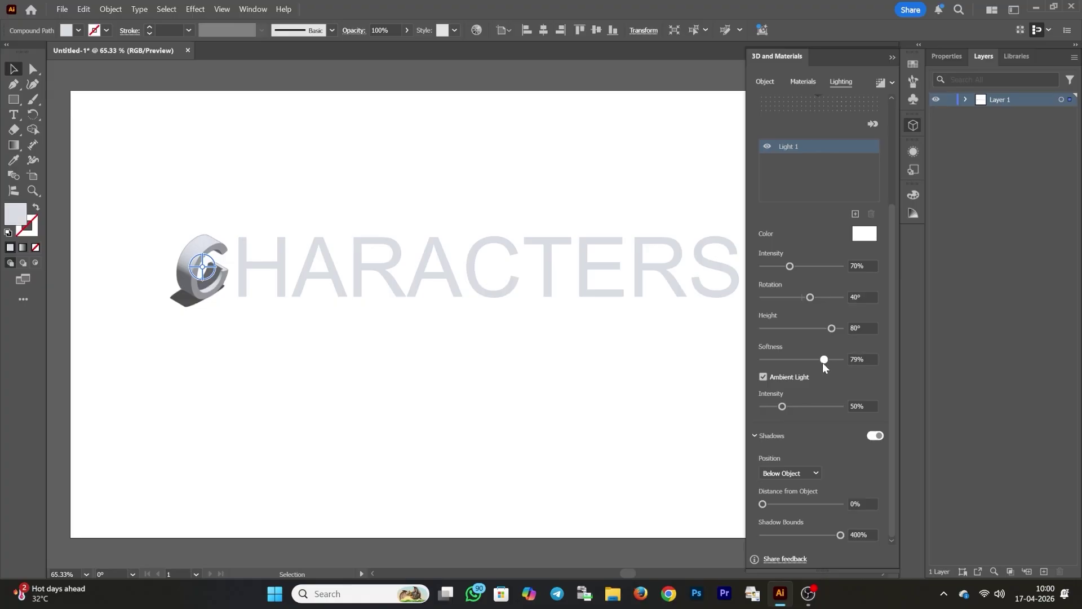
left_click_drag(823, 364, 822, 364)
left_click(764, 377)
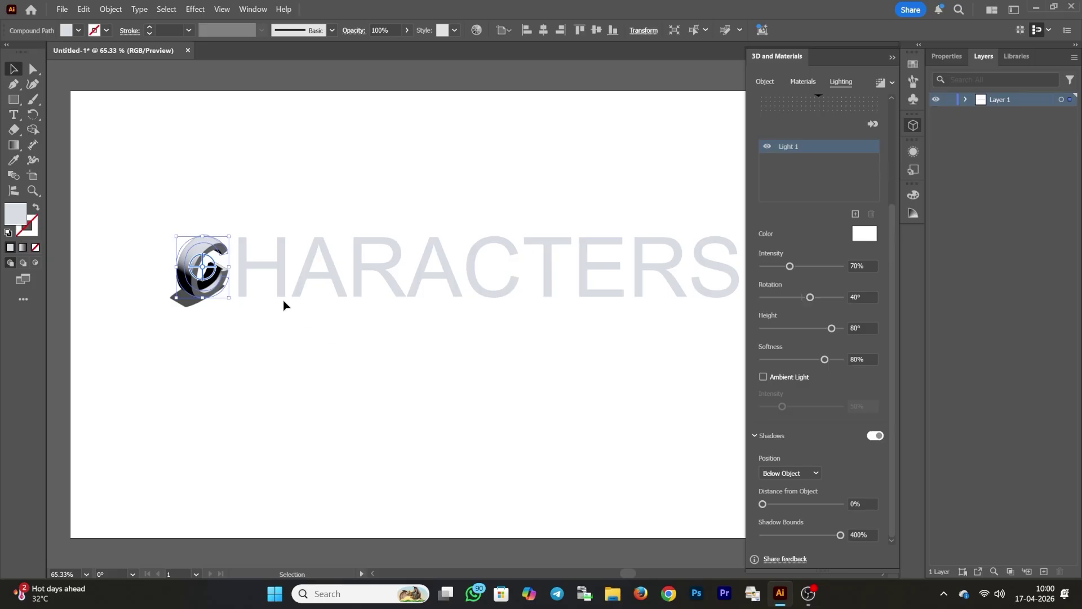
Extrude the letter H in 3D with the Isometric Left rotation preset.
left_click(276, 269)
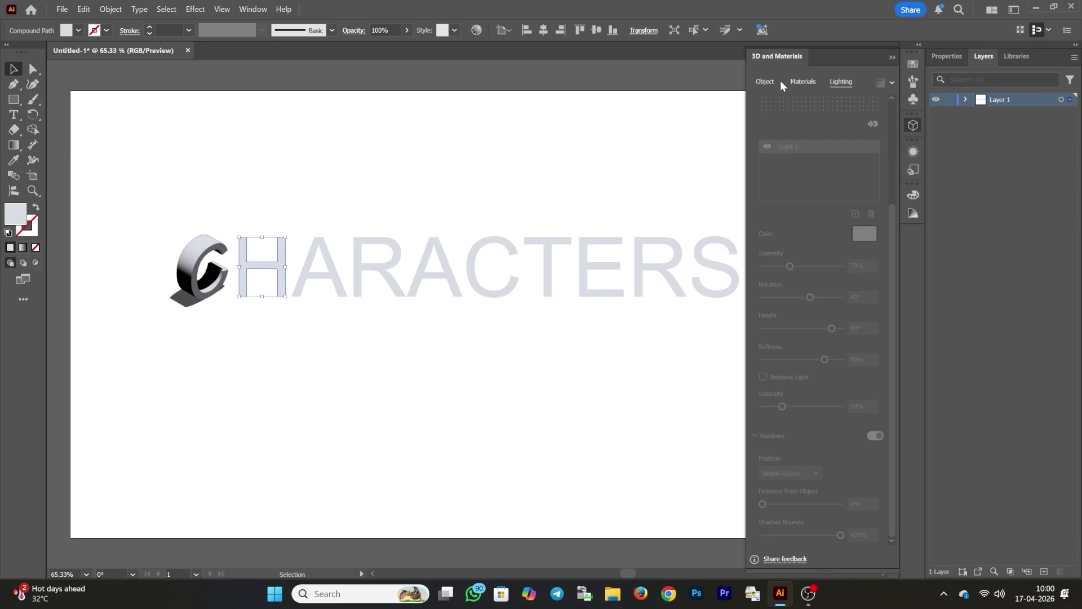
left_click(765, 82)
left_click(804, 83)
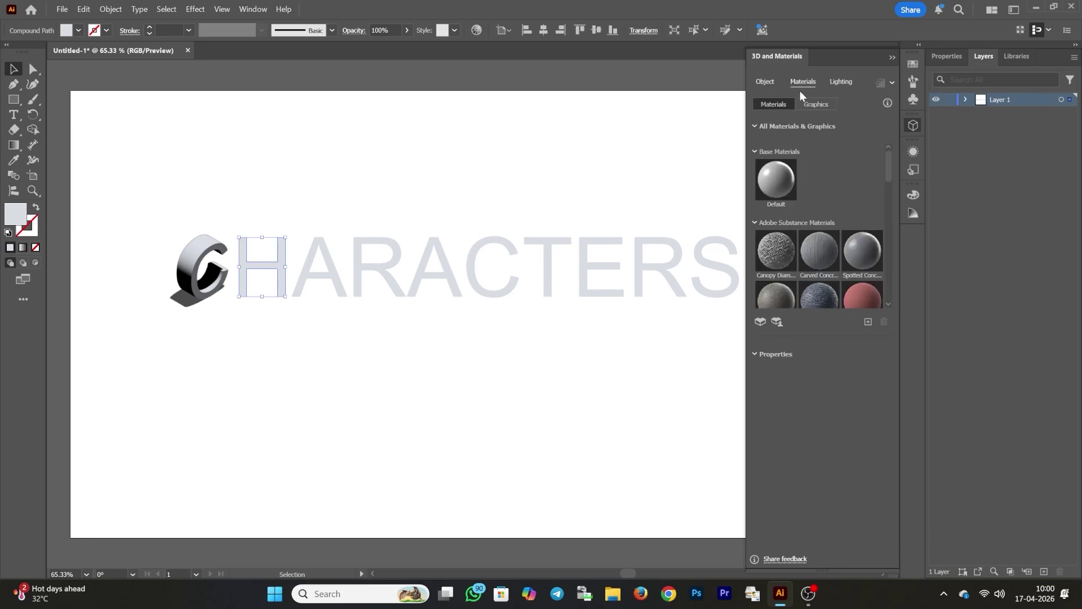
left_click(764, 81)
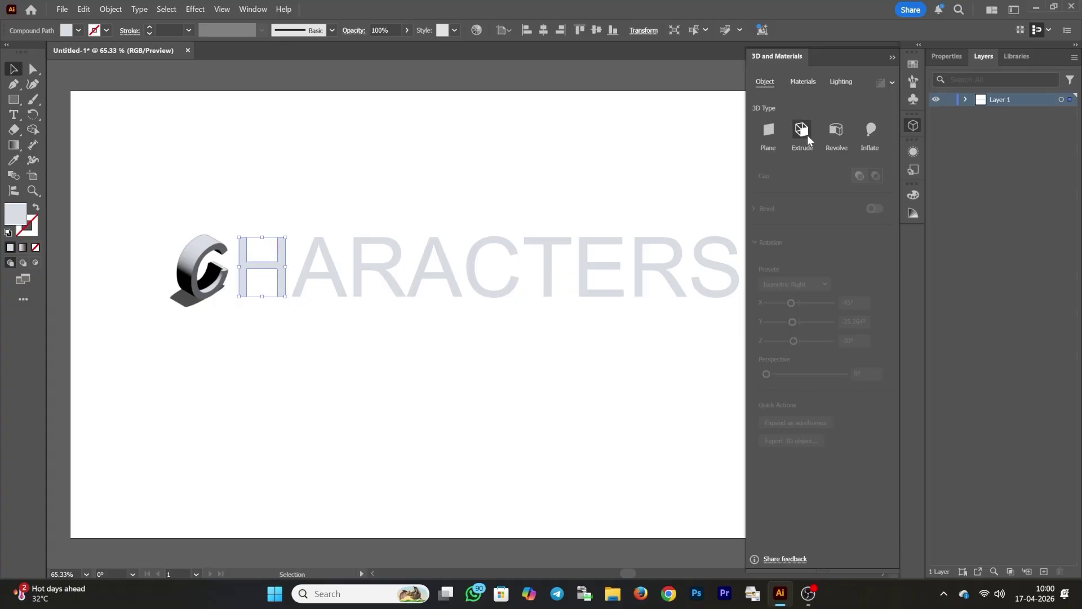
left_click(803, 135)
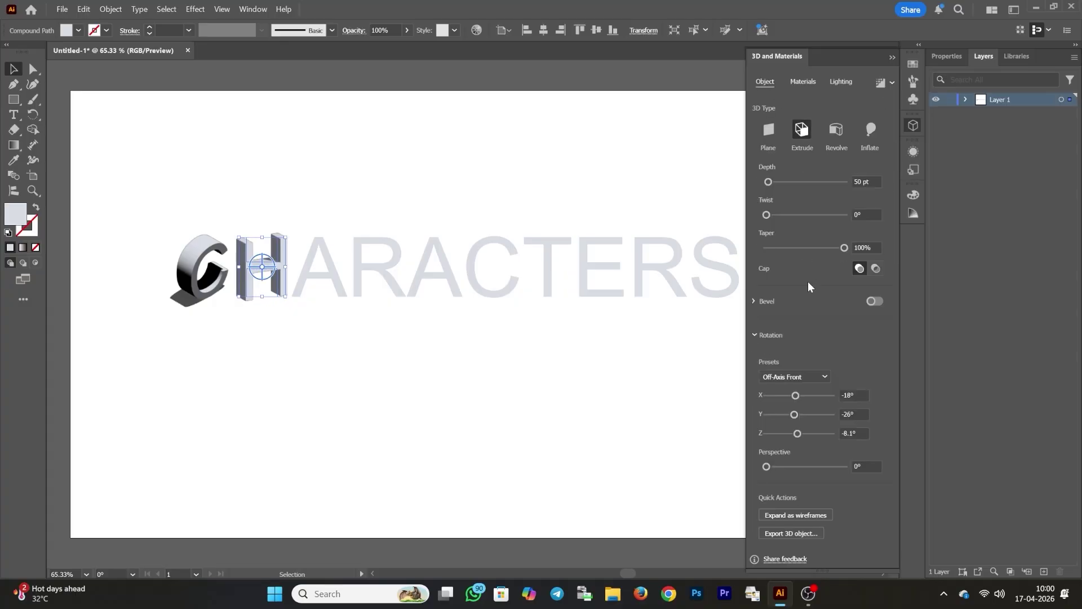
left_click(816, 374)
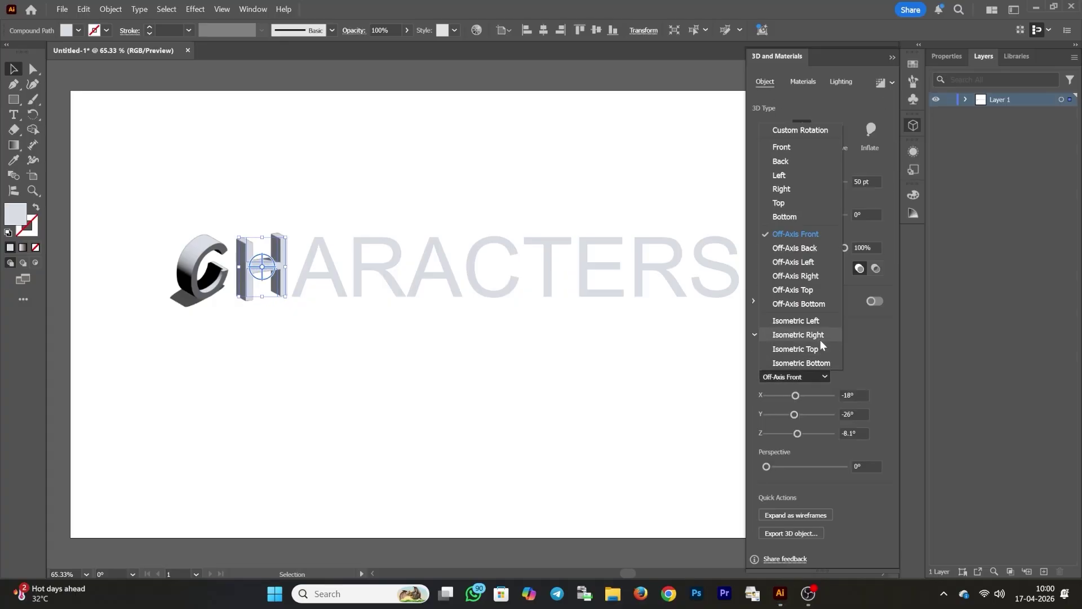
left_click(819, 323)
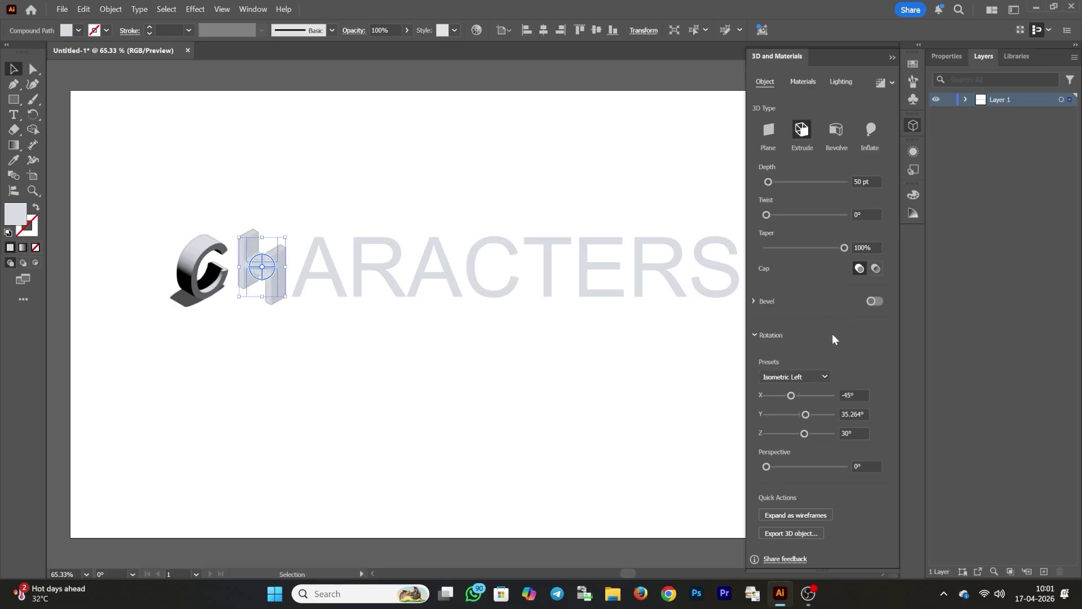
Turn on shadows for the letter H, position them Below Object, and set the shadow bounds to 400%.
left_click(837, 83)
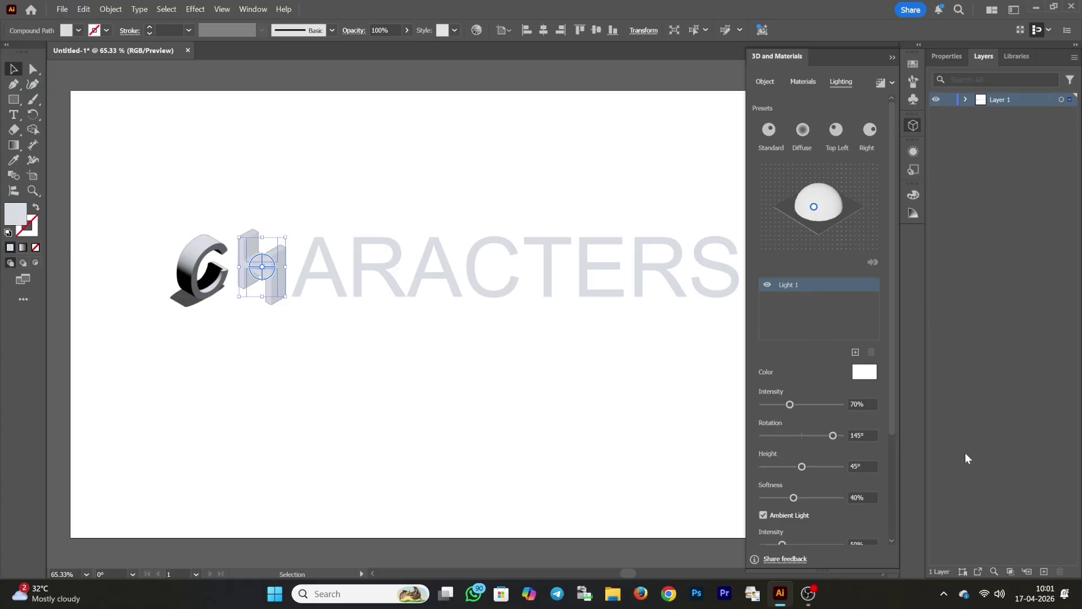
scroll(859, 519, "down", 3)
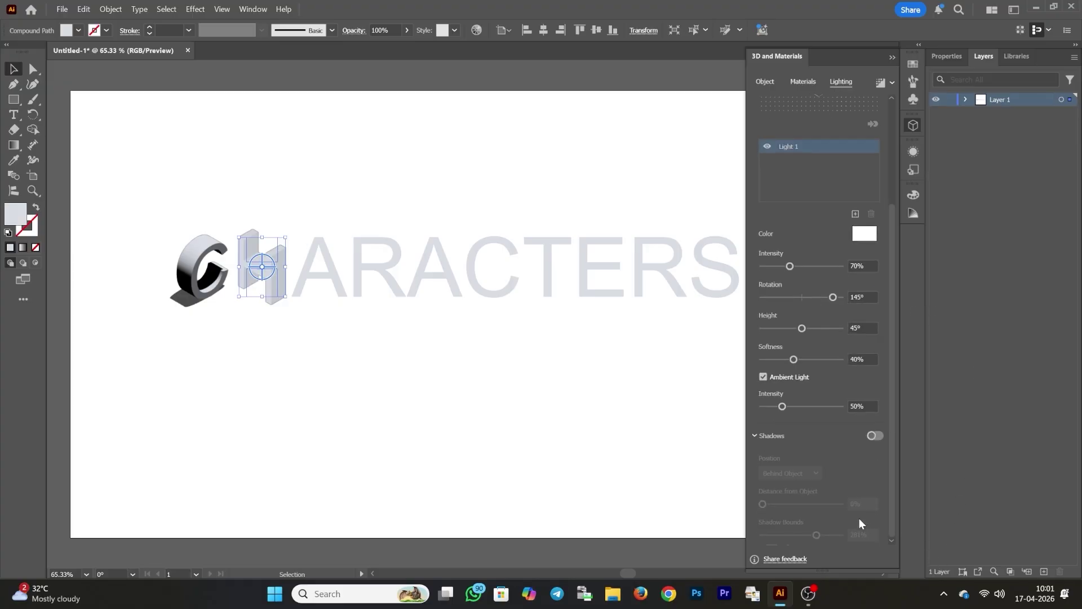
left_click(872, 436)
left_click(813, 473)
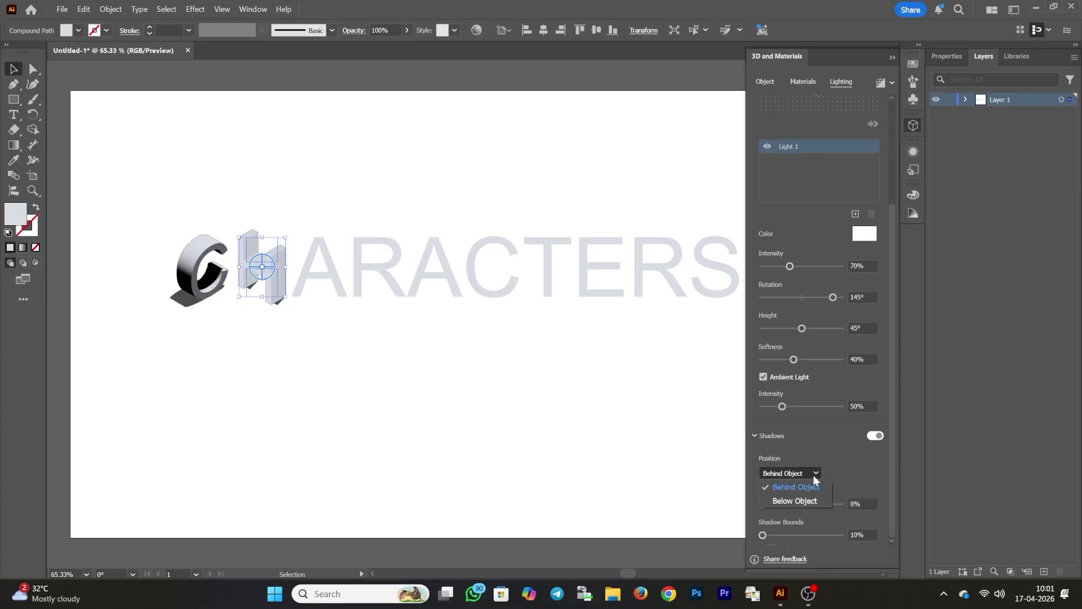
left_click(808, 500)
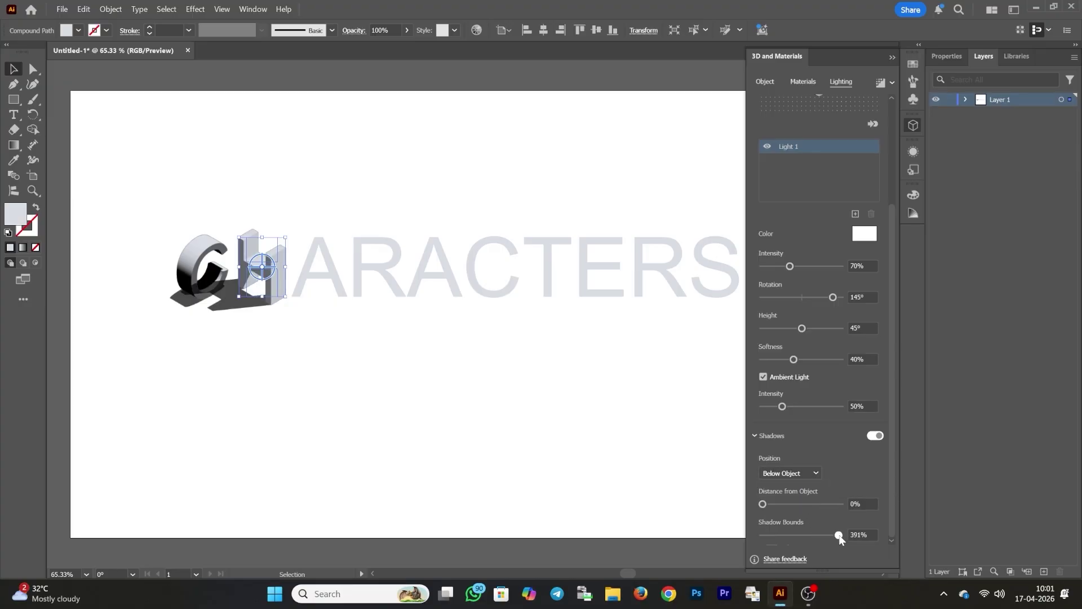
left_click_drag(839, 536, 843, 535)
Set the letter H's light to 90° rotation, 80° height and 80% softness, with ambient light off.
left_click_drag(833, 300, 803, 359)
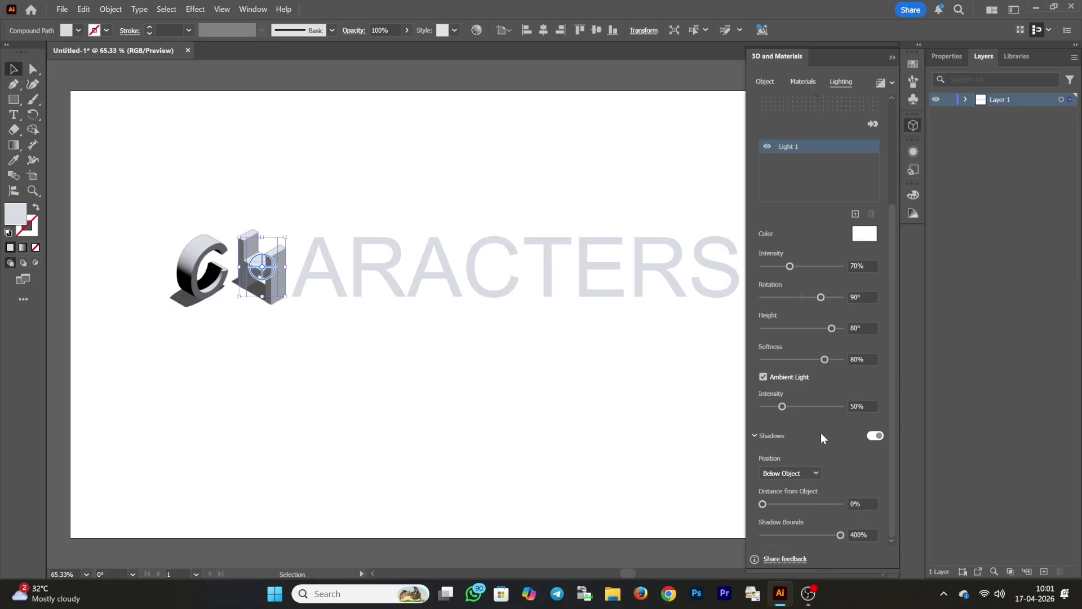
left_click(763, 377)
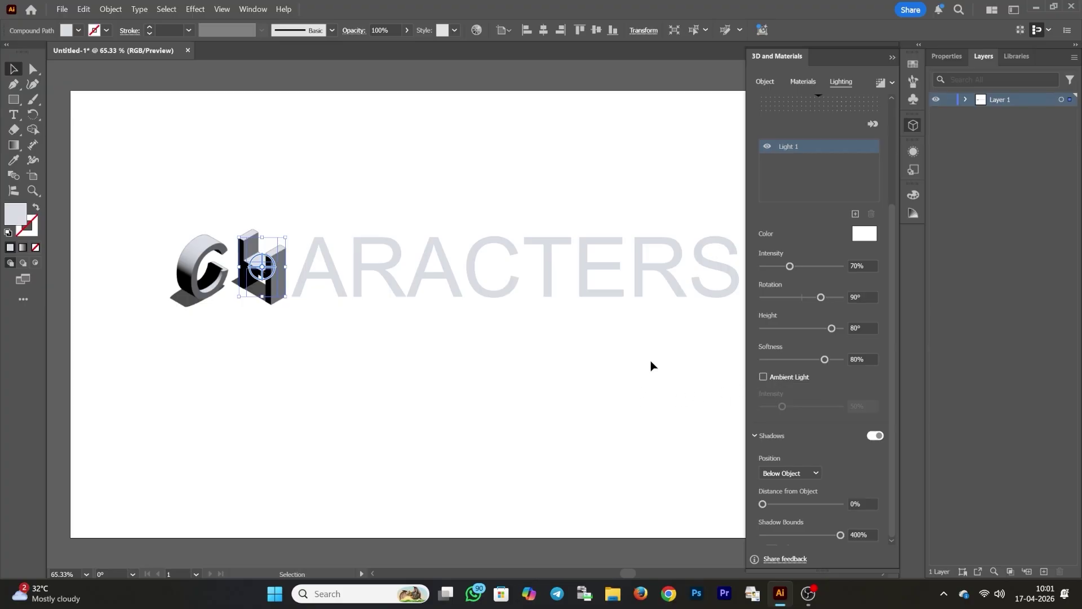
left_click(890, 58)
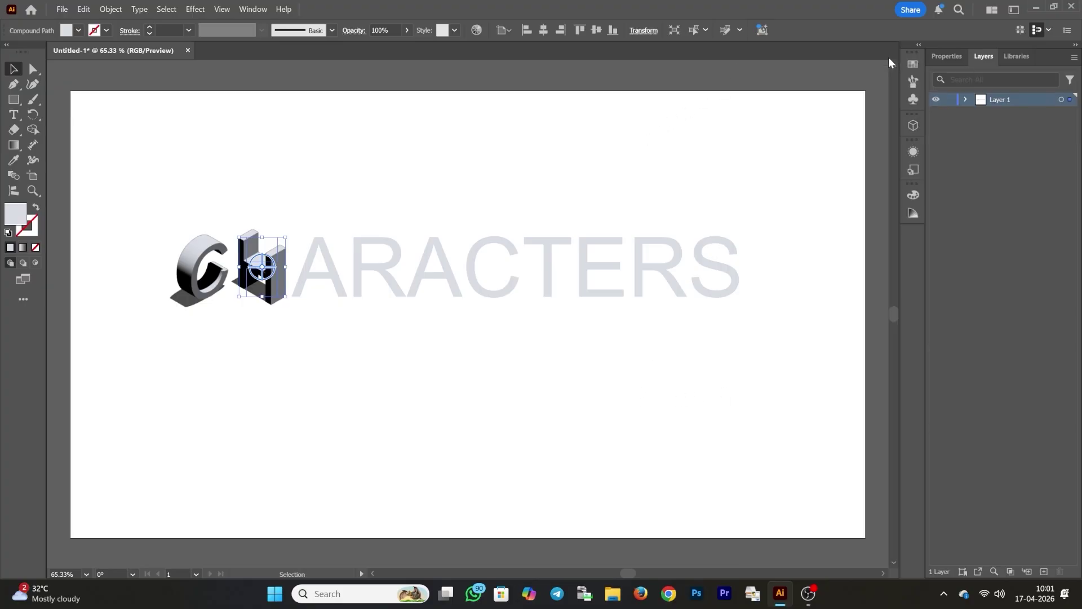
Save the letter H's 3D appearance as a new graphic style named LEFT.
left_click(918, 174)
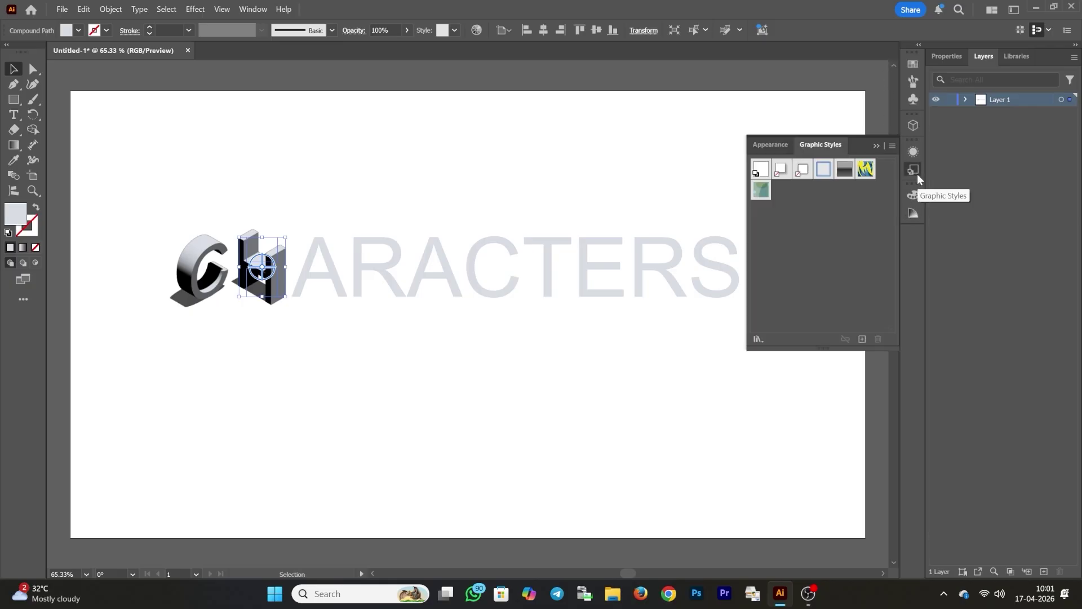
left_click(862, 339)
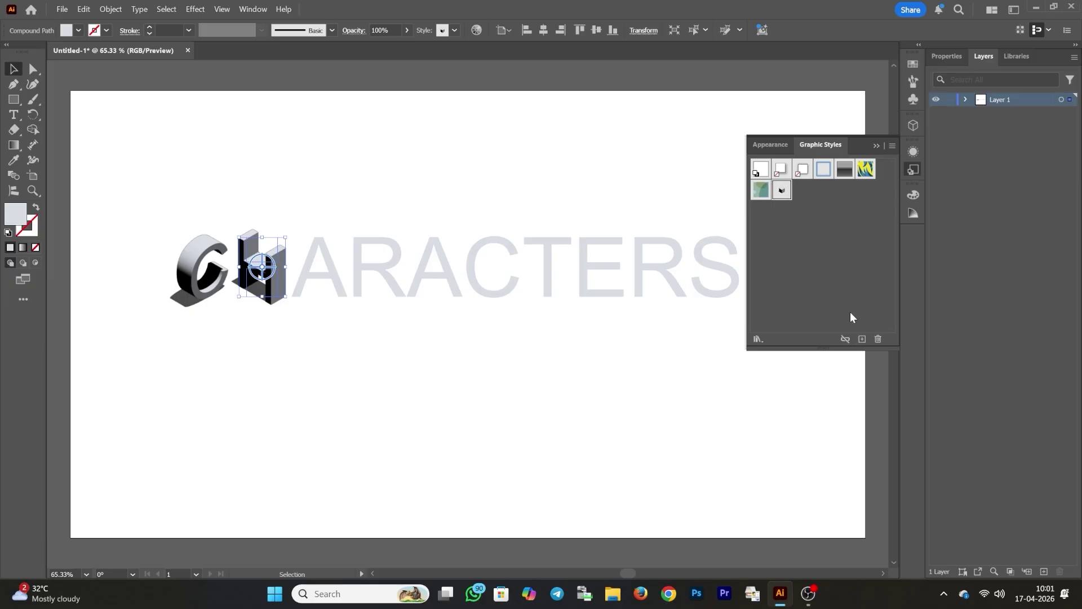
double_click(782, 191)
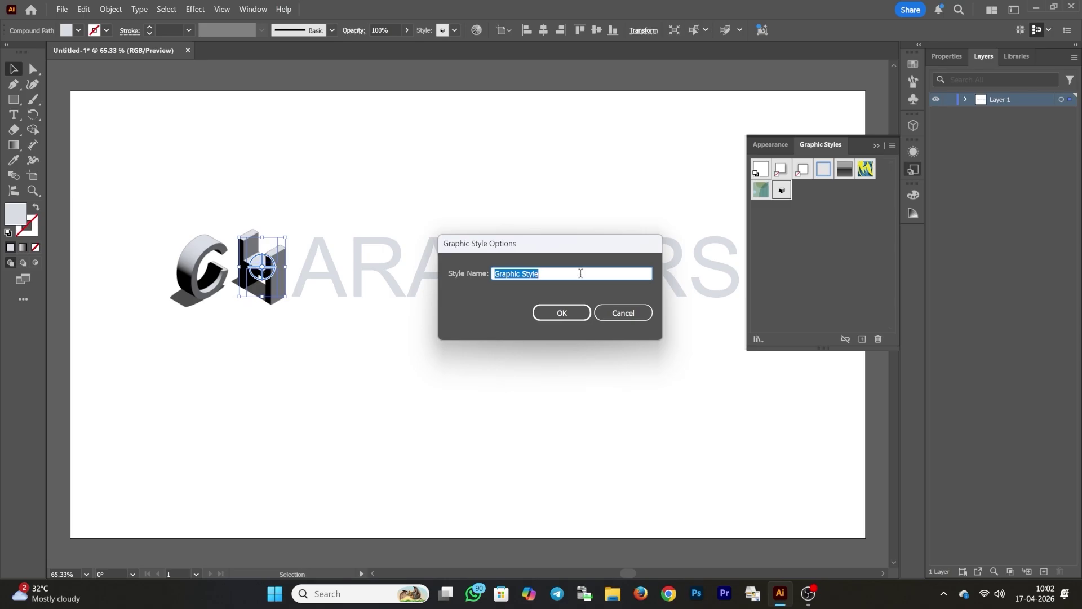
type("LEFT")
left_click(550, 316)
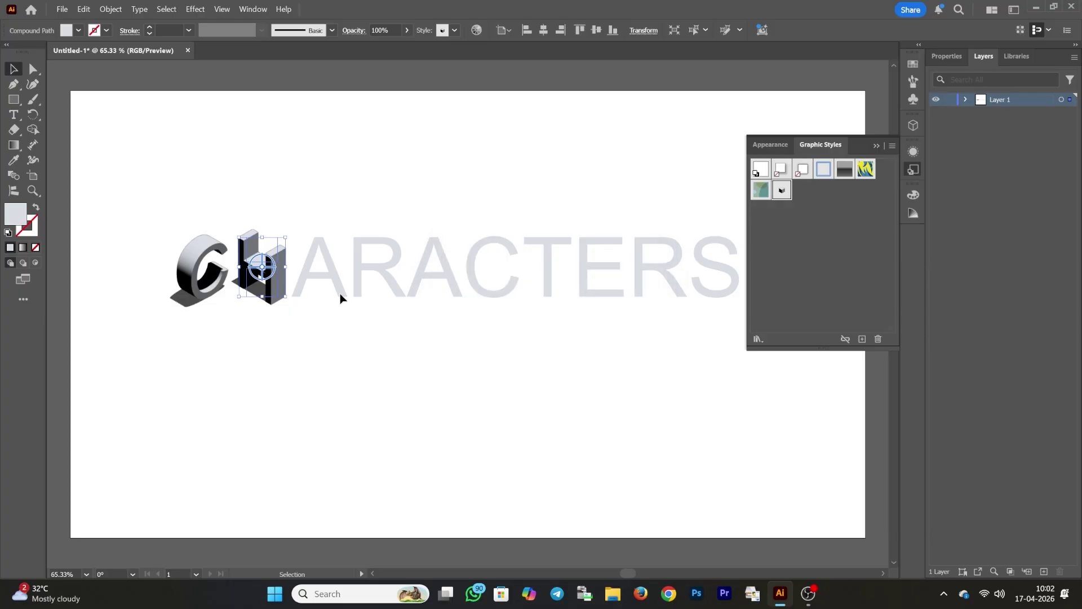
Save the first letter C's 3D appearance as a new graphic style named RIGHT.
left_click(189, 282)
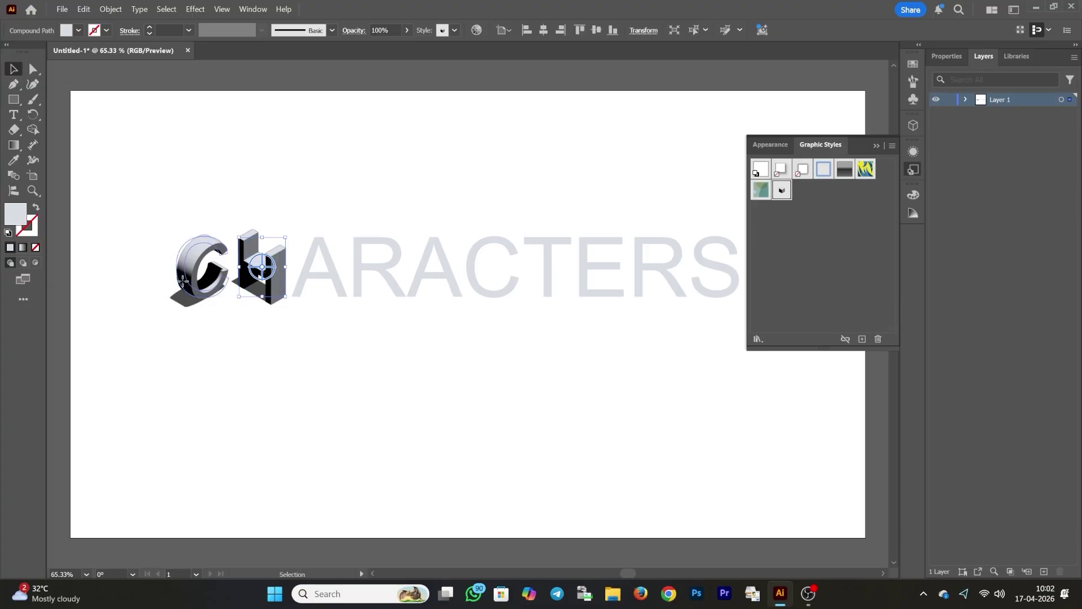
left_click(861, 338)
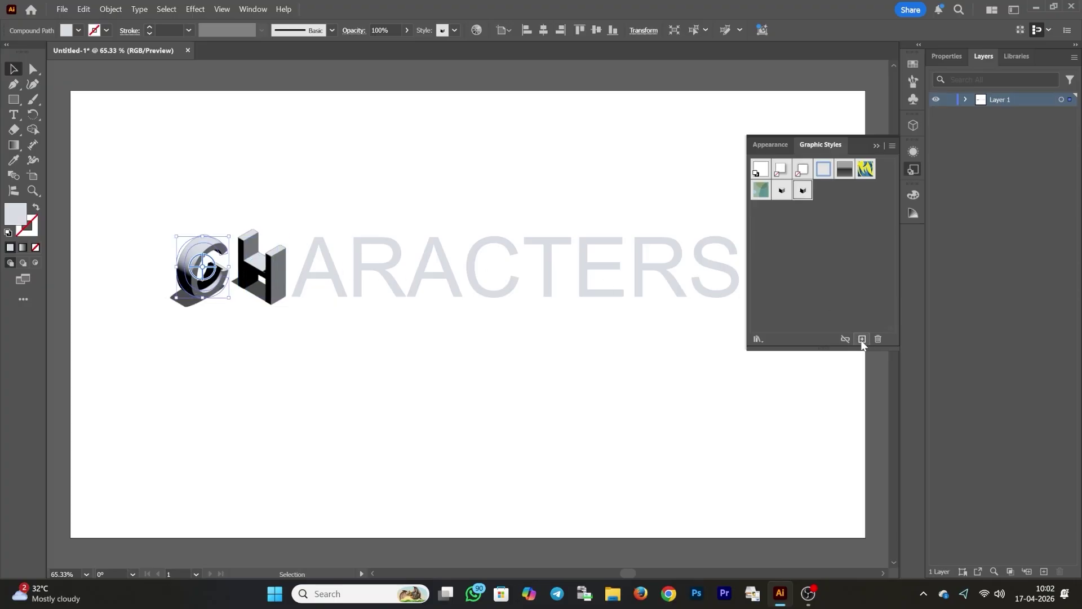
double_click(804, 191)
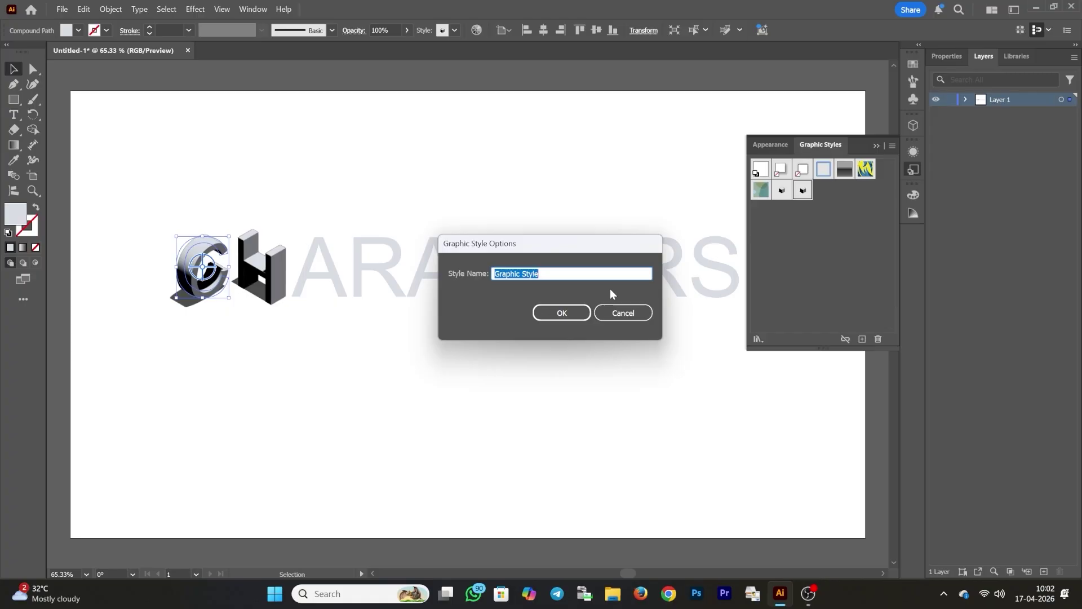
type("RIGHT")
left_click(586, 315)
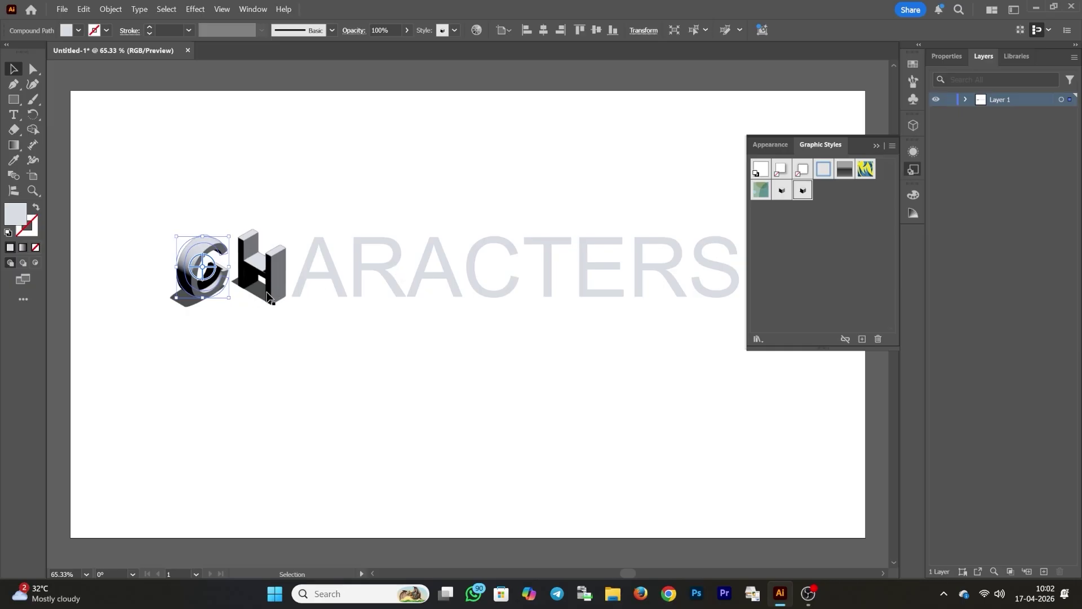
Apply the RIGHT graphic style to both letters A, the T and the second R.
left_click(308, 280)
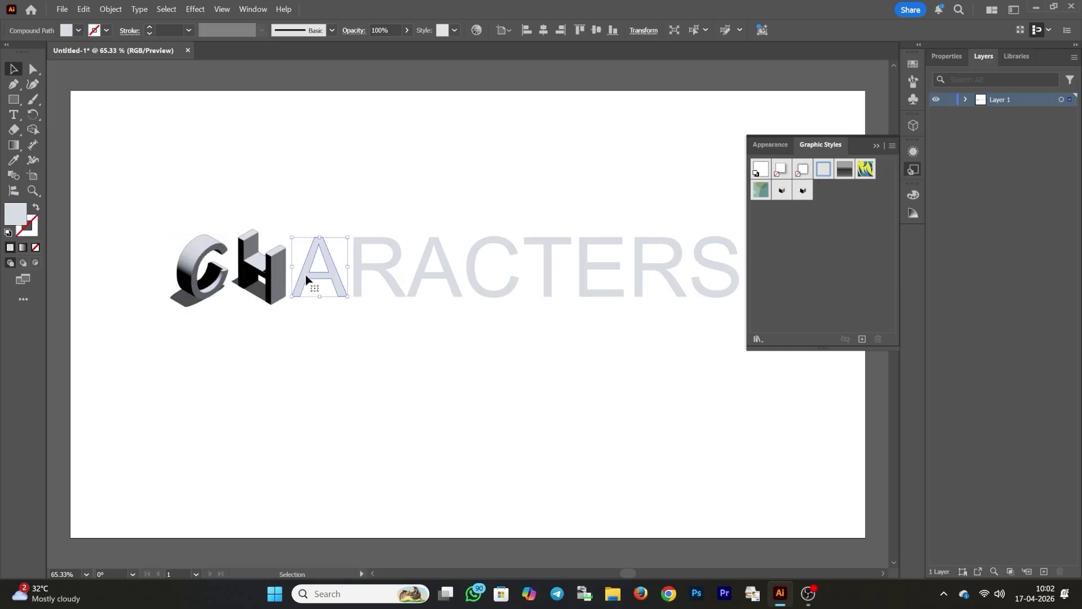
left_click(431, 270, "shift")
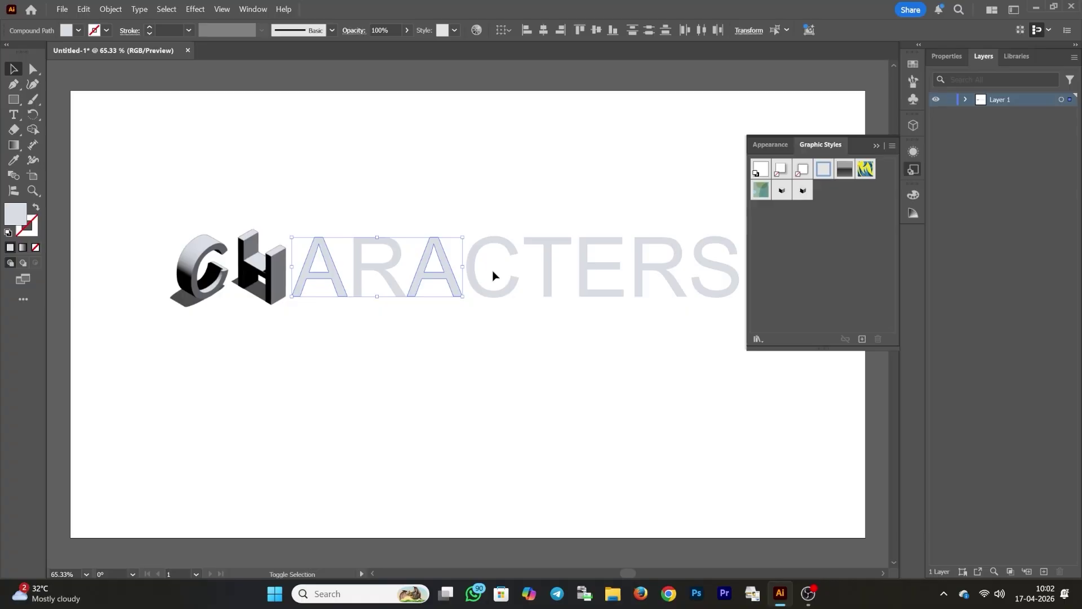
left_click(546, 271, "shift")
left_click(648, 266, "shift")
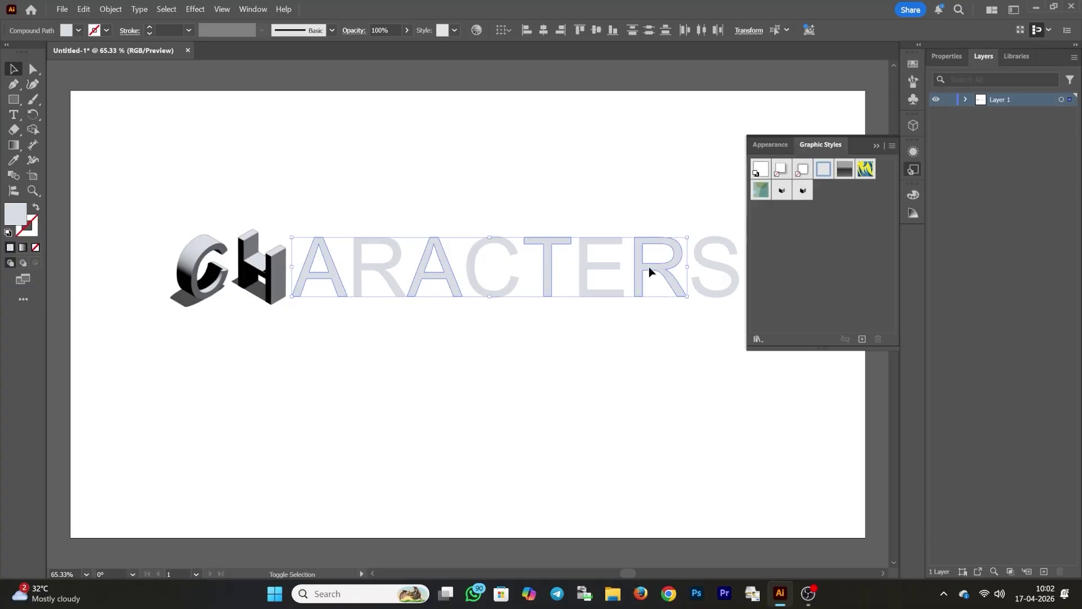
left_click(803, 191)
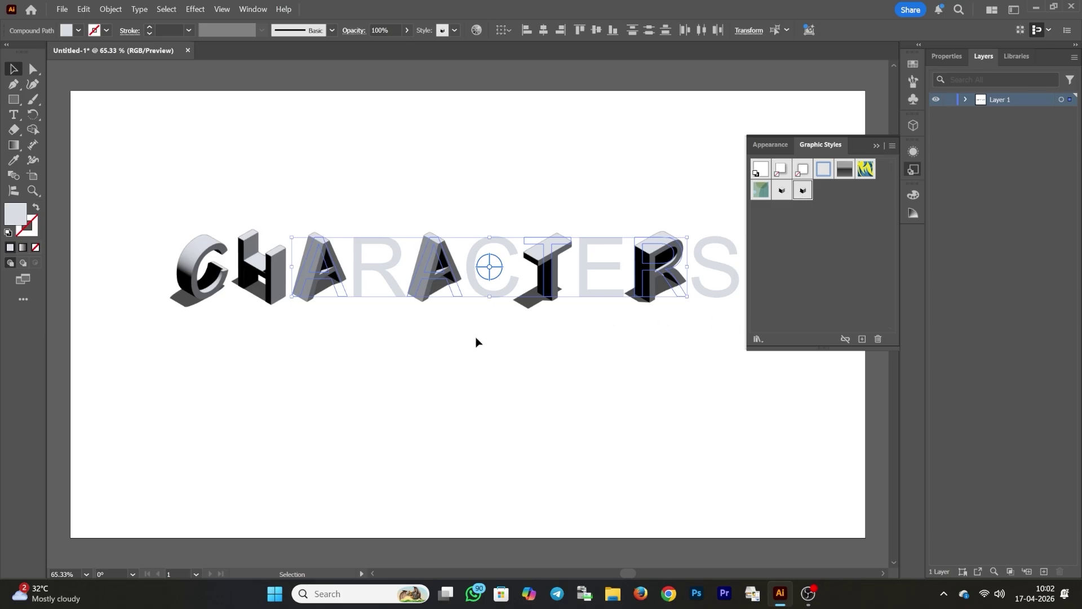
left_click(438, 350)
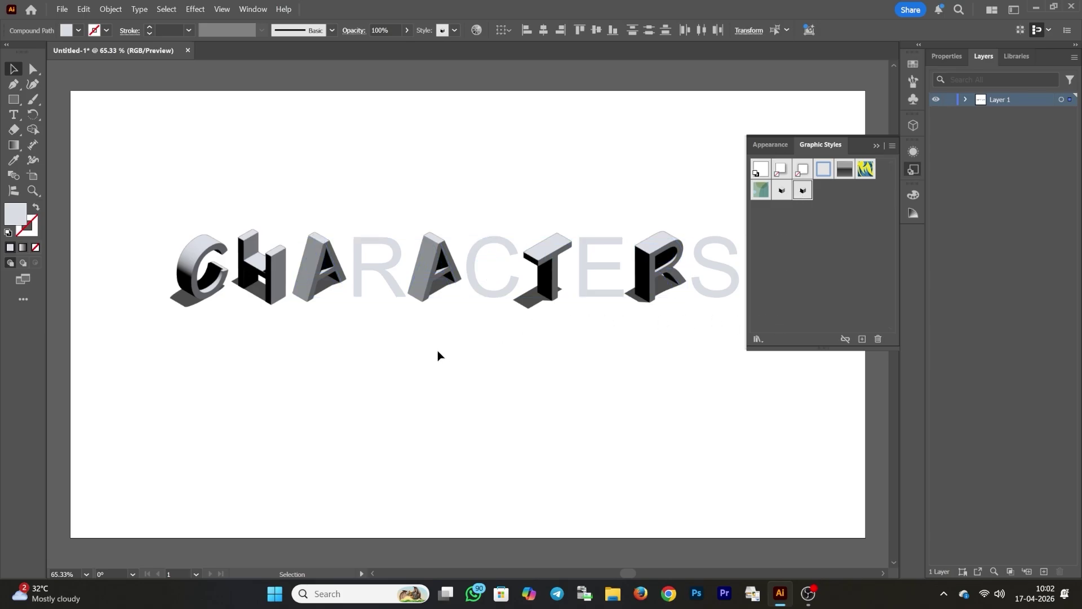
Apply the LEFT graphic style to the first R, the second C, the E and the S.
left_click(387, 278)
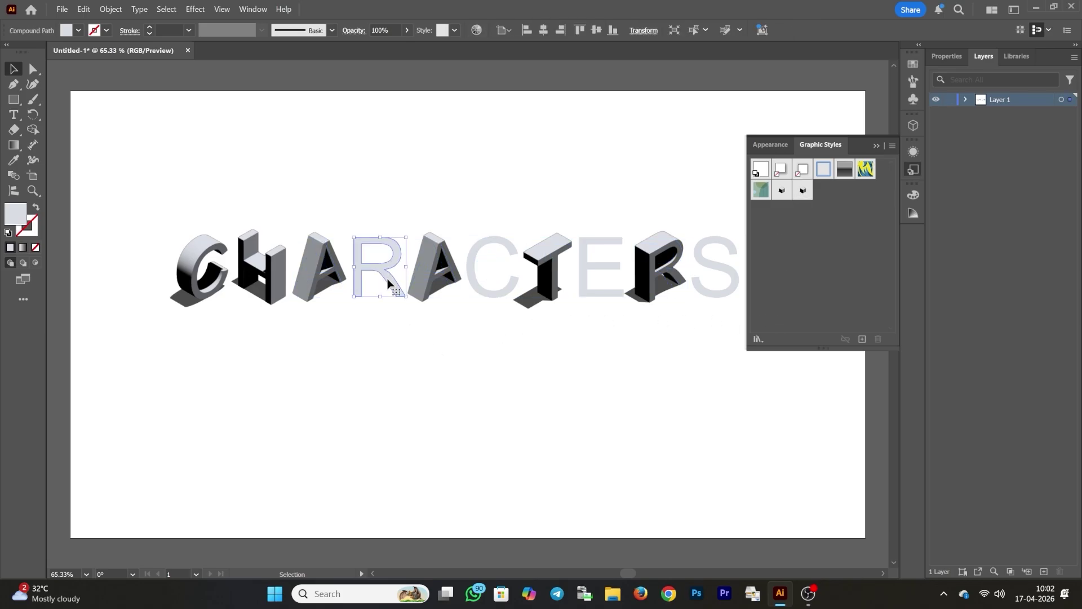
left_click(493, 296, "shift")
left_click(613, 296, "shift")
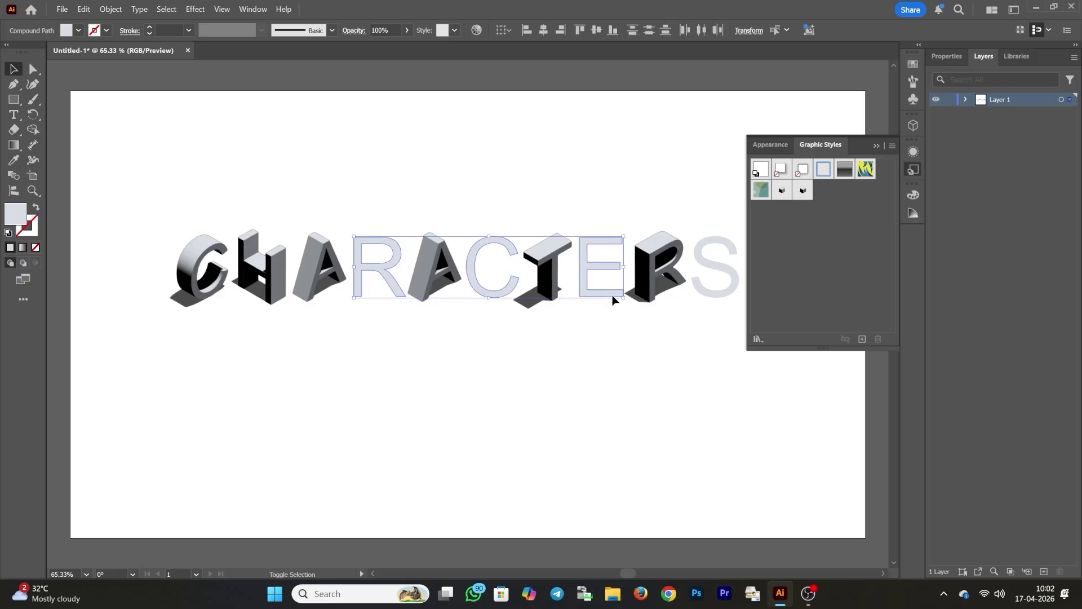
left_click(713, 296, "shift")
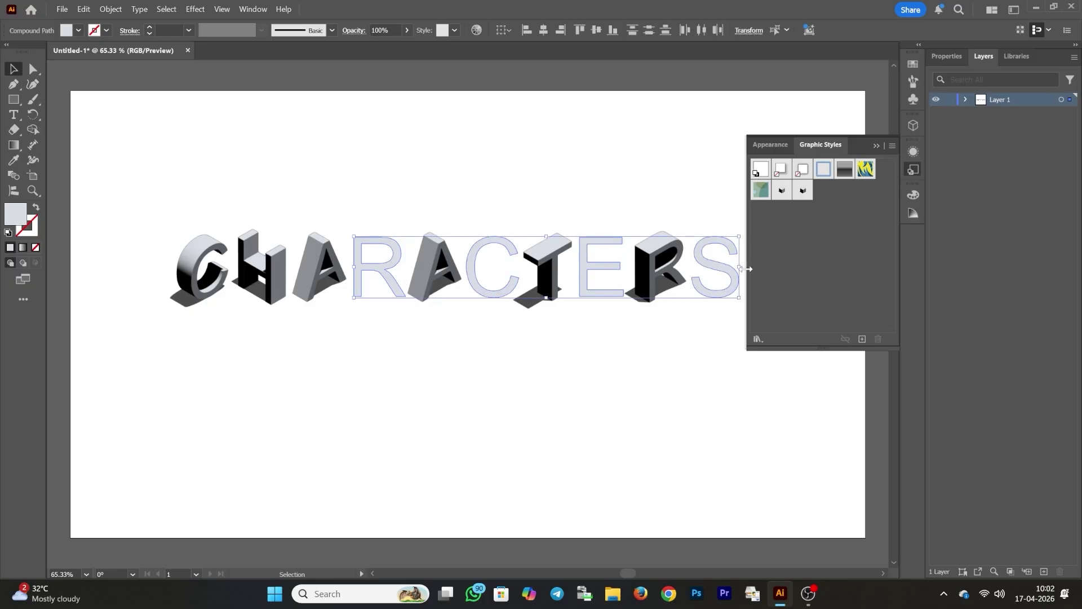
left_click(782, 191)
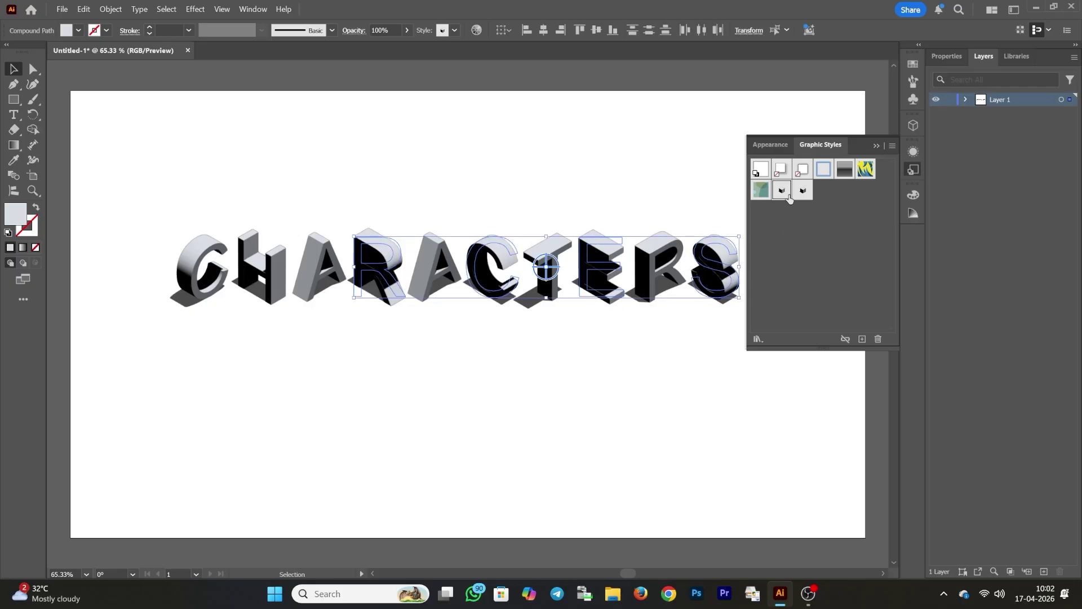
left_click(667, 386)
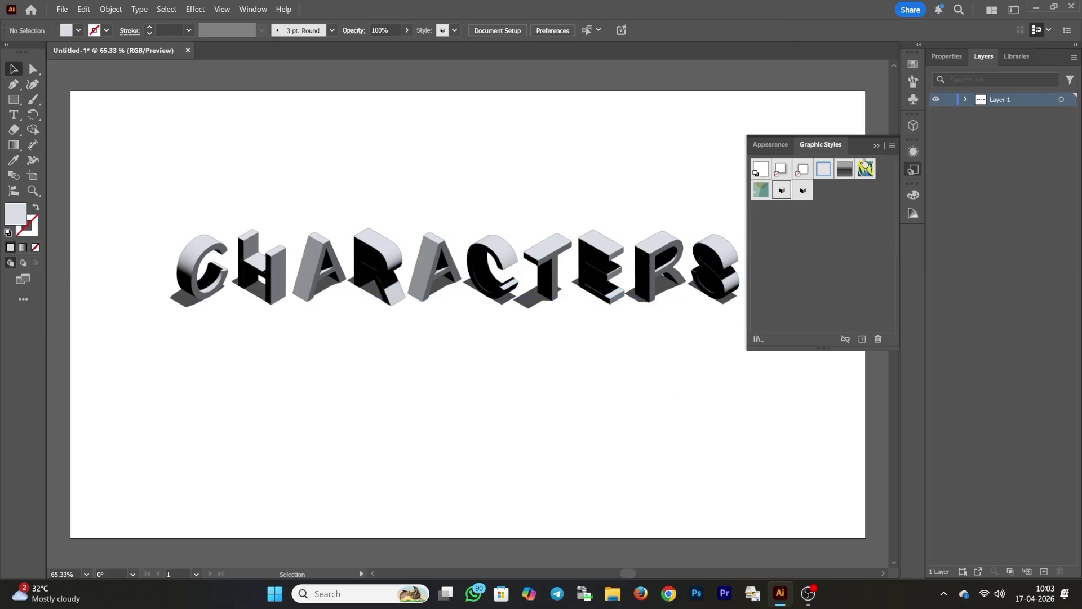
left_click(876, 146)
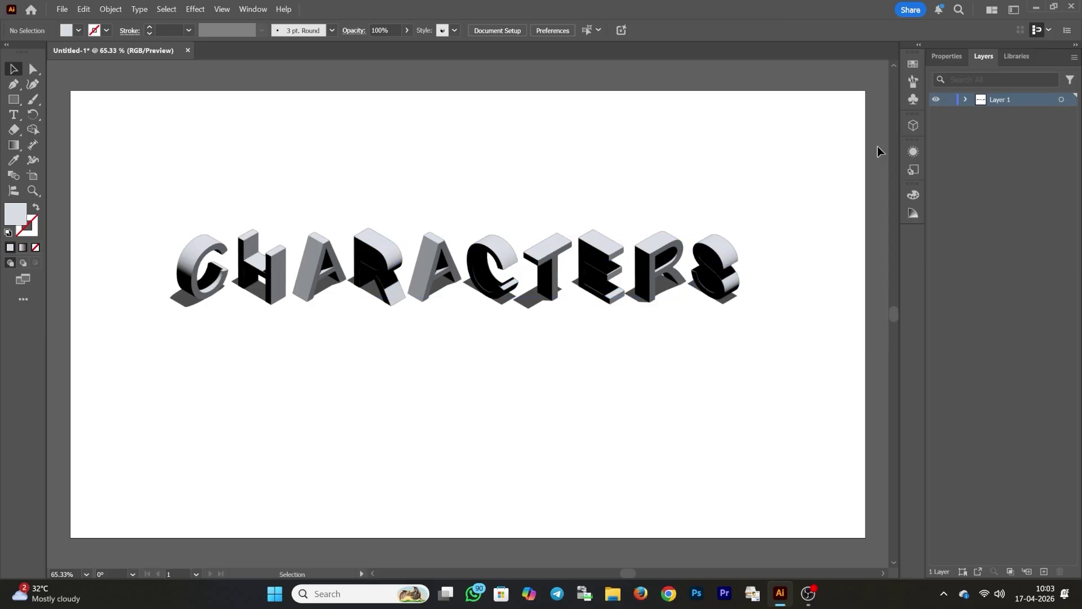
Recolour the first letter C light blue and the letter H light purple.
left_click(194, 256)
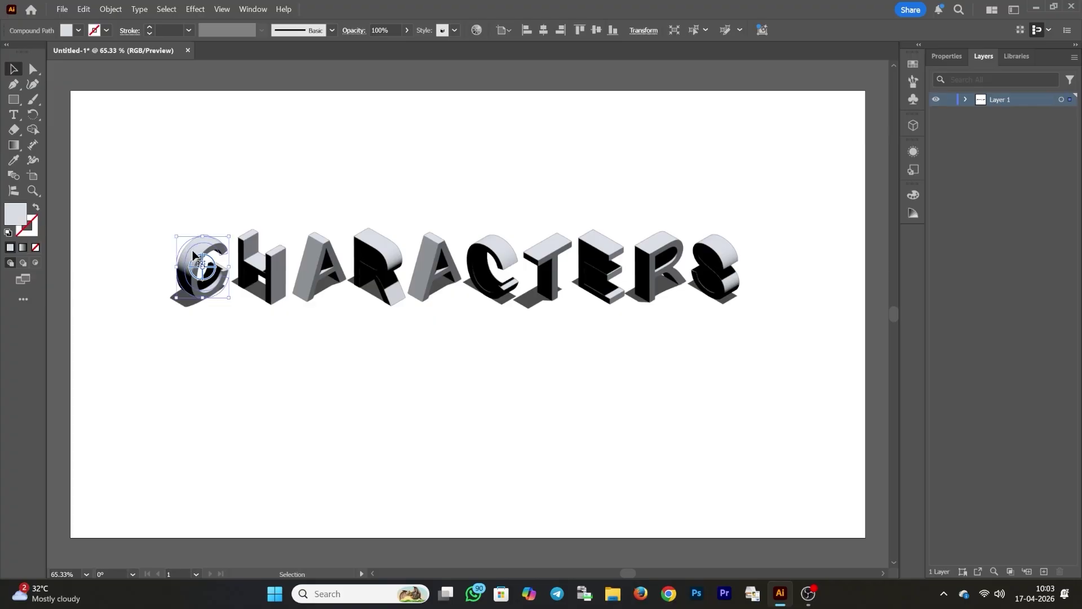
left_click(917, 196)
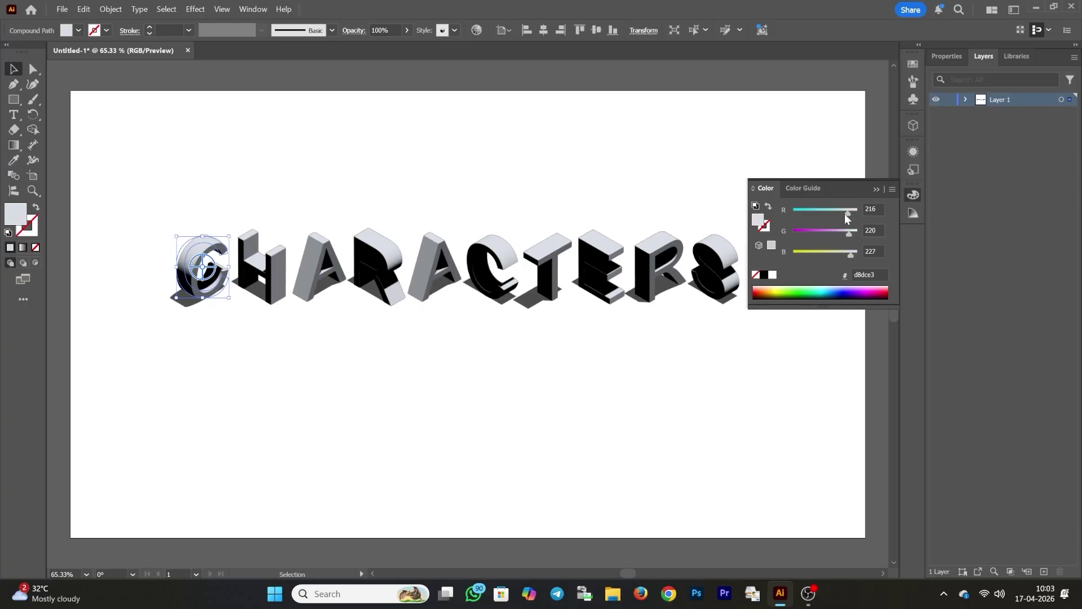
mouse_move(848, 215)
left_mouse_down()
mouse_move(815, 214)
mouse_move(839, 214)
mouse_move(852, 253)
mouse_move(830, 242)
mouse_move(850, 212)
left_mouse_up()
left_click(278, 291)
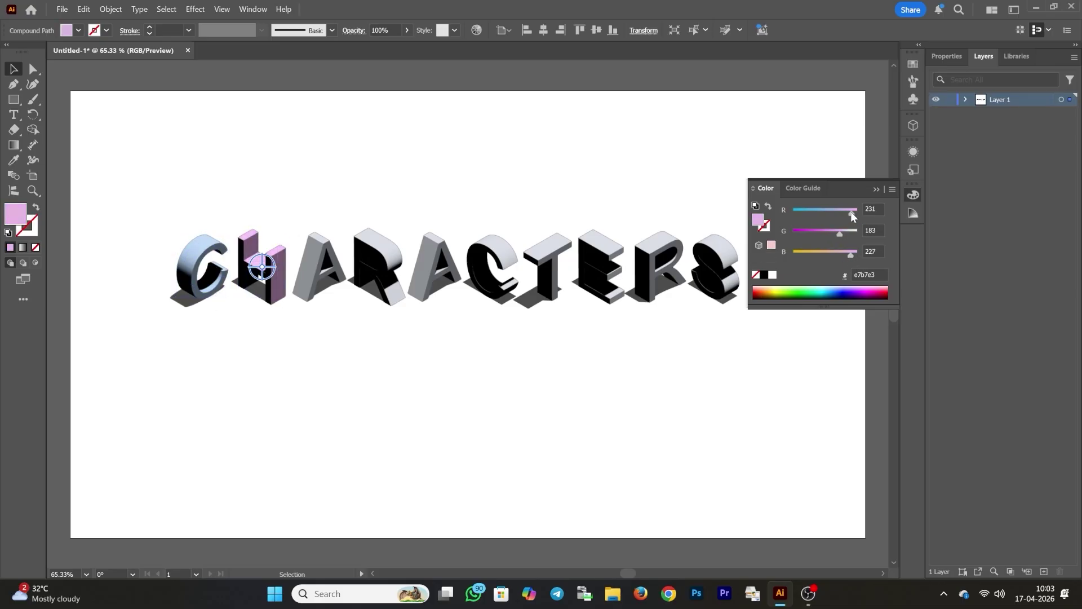
mouse_move(850, 254)
left_mouse_down()
mouse_move(846, 230)
mouse_move(830, 261)
mouse_move(857, 233)
mouse_move(851, 251)
mouse_move(813, 233)
mouse_move(857, 233)
mouse_move(808, 255)
mouse_move(840, 233)
mouse_move(851, 255)
left_mouse_up()
Recolour the first letter A light green and the first letter R pale cream.
left_click(319, 270)
left_click(378, 266)
left_click(814, 212)
left_click(857, 213)
Recolour the second letter A pink by adjusting its RGB fill values.
left_click(434, 265)
left_click(807, 212)
left_click(808, 233)
left_click(849, 252)
left_click(840, 212)
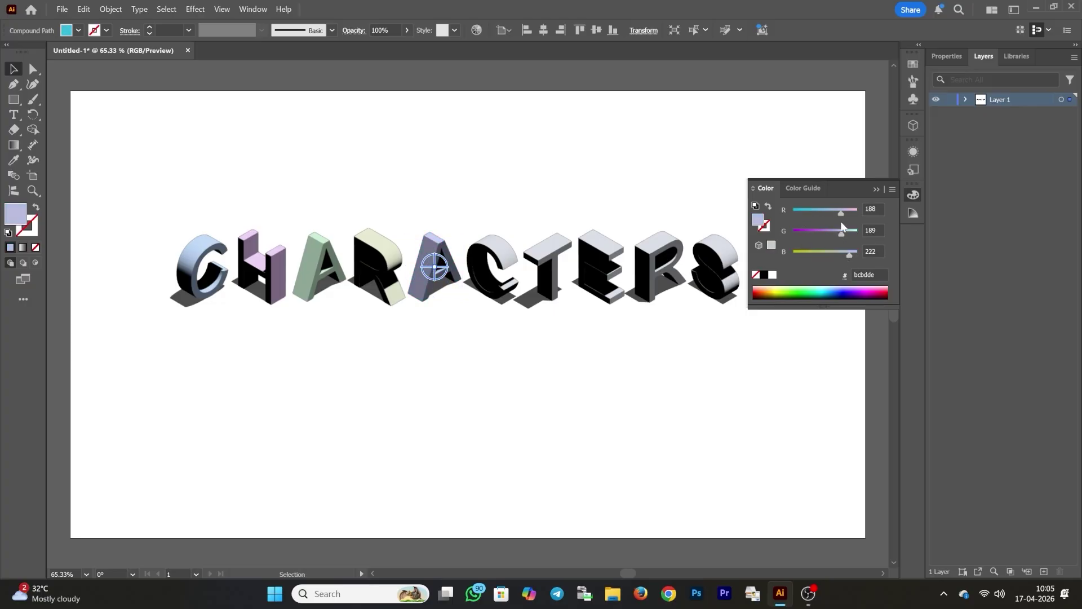
left_click(856, 213)
Recolour the second letter C light yellow, with red and green at 255.
left_click(513, 270)
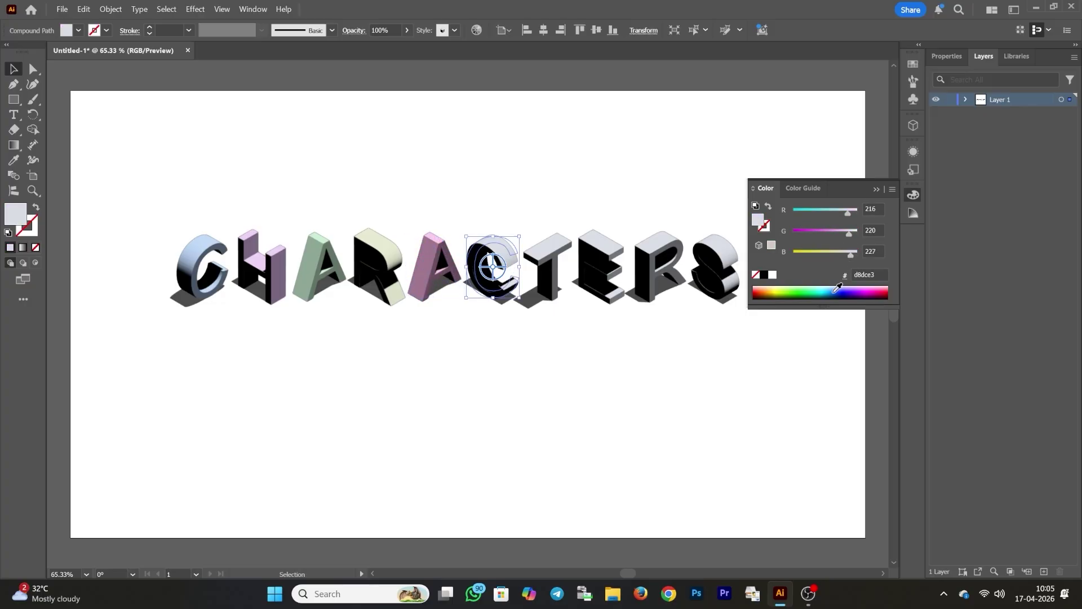
left_click(803, 233)
left_click(808, 212)
left_click(842, 255)
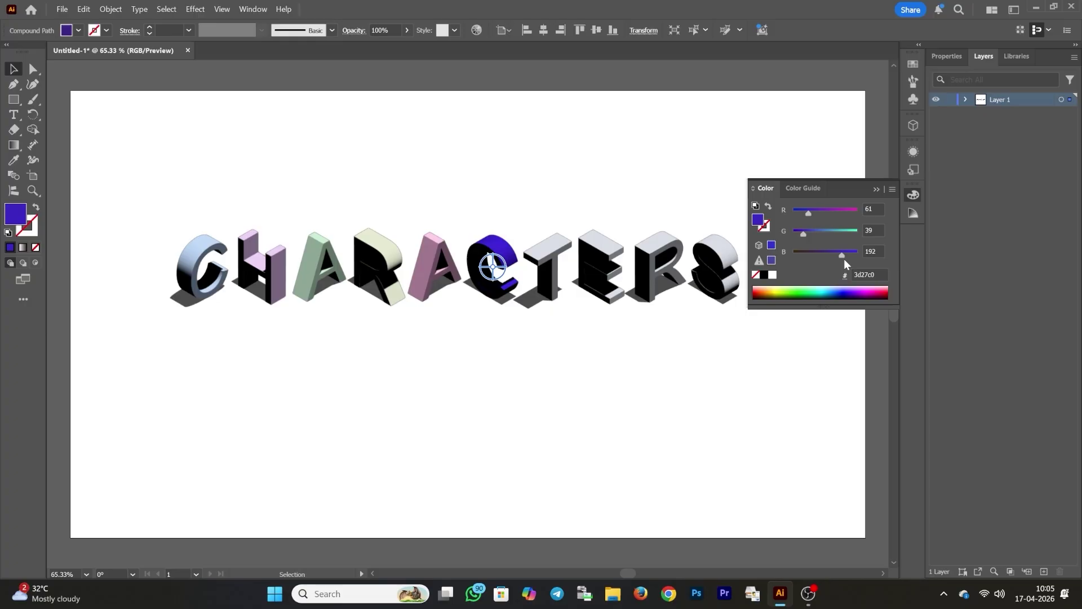
left_click(840, 233)
left_click(839, 211)
left_click(862, 211)
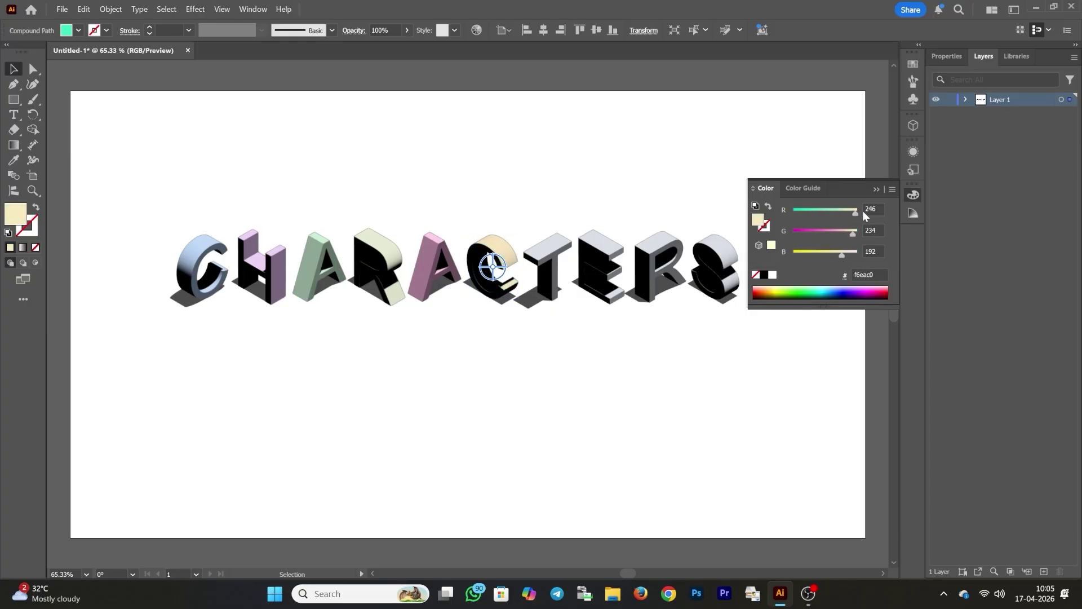
left_click(862, 231)
left_click(846, 255)
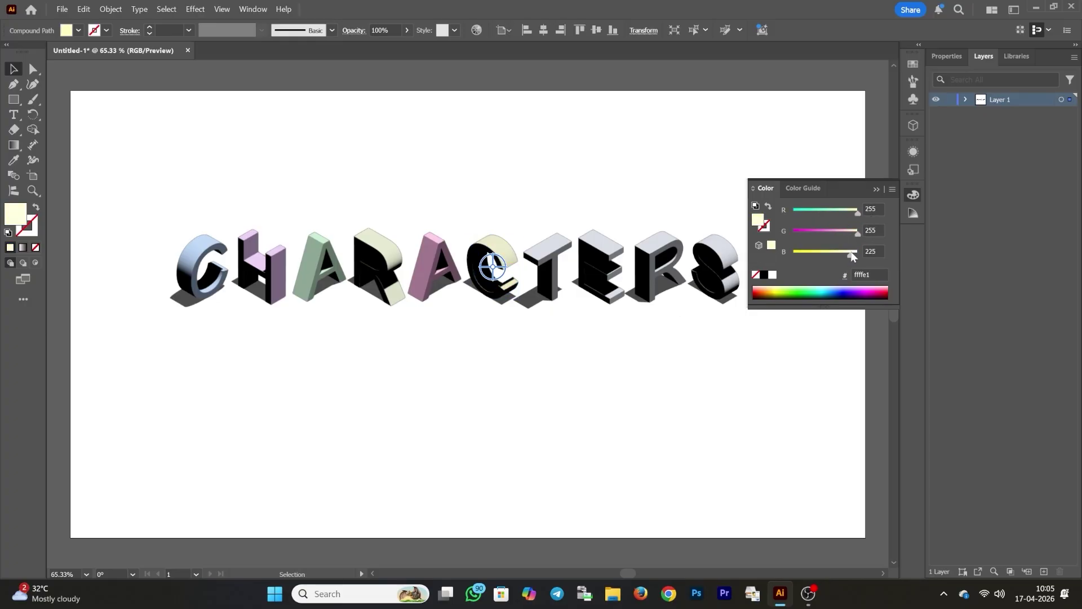
Recolour the letter T salmon pink and the letter E blue (#6f82ff).
left_click(545, 262)
left_click(836, 232)
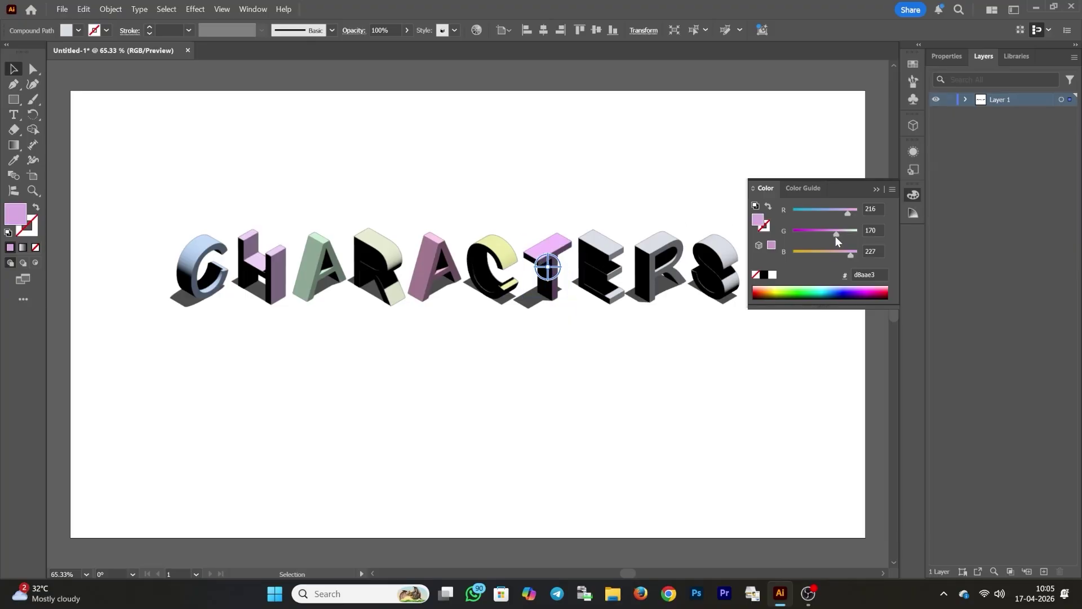
left_click(849, 255)
left_click(603, 262)
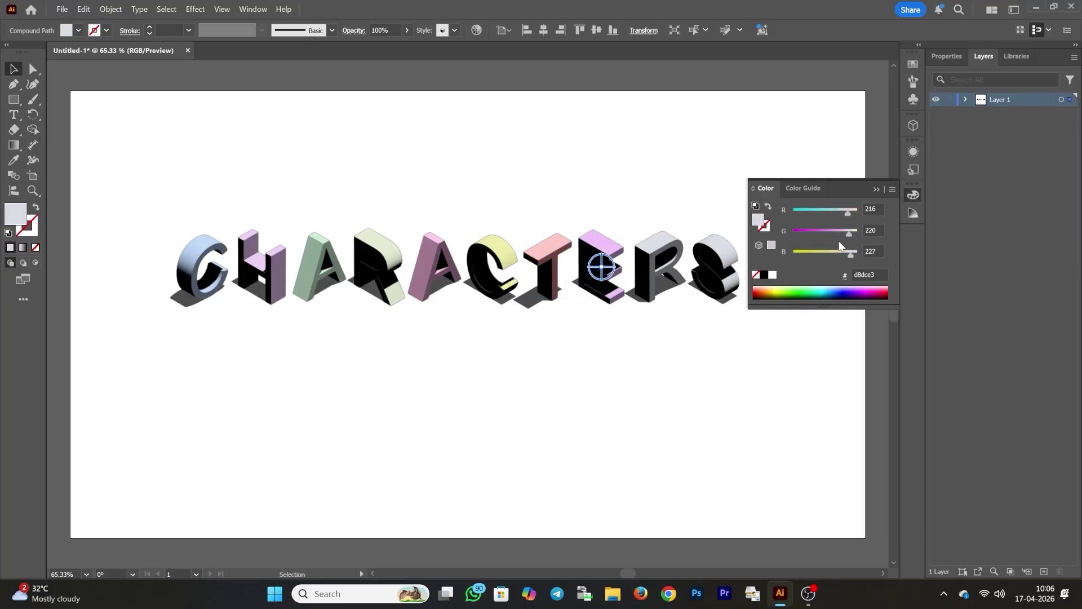
left_click(826, 231)
left_click(820, 212)
Recolour the second letter R red (#ff4f4b).
left_click(661, 265)
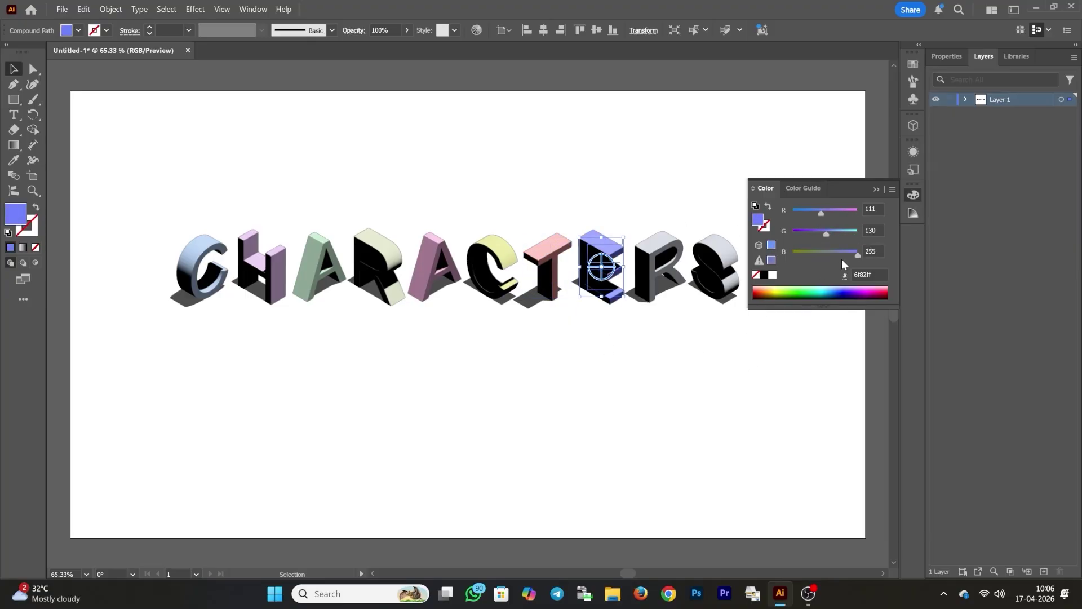
left_click(828, 231)
left_click(812, 251)
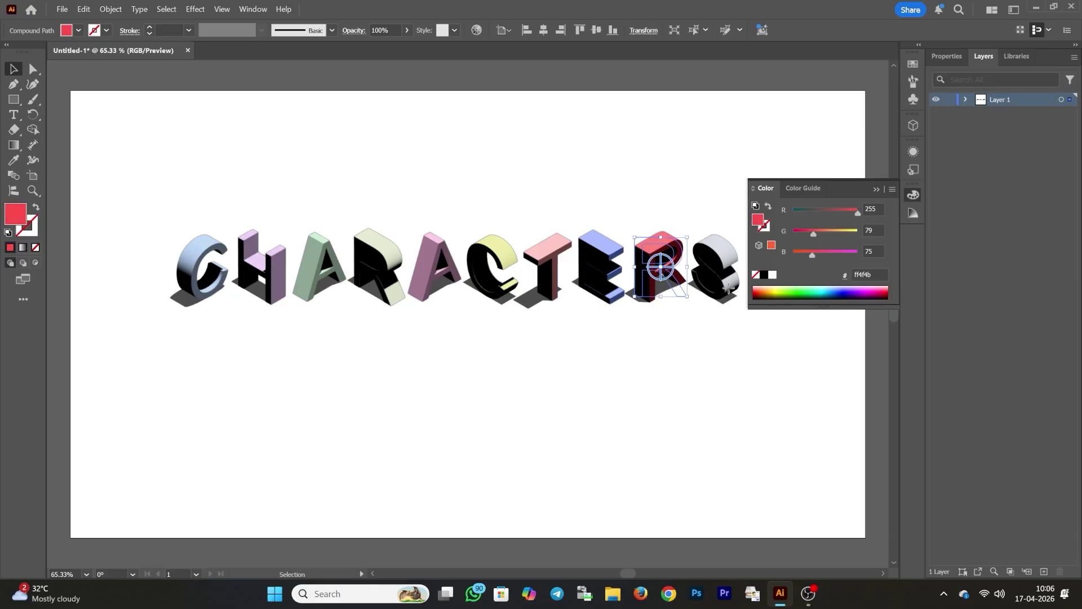
Recolour the letter S light orange with the fill colour #e2ad7f.
left_click(714, 265)
left_click(816, 211)
left_click(841, 210)
left_click_drag(817, 233, 832, 266)
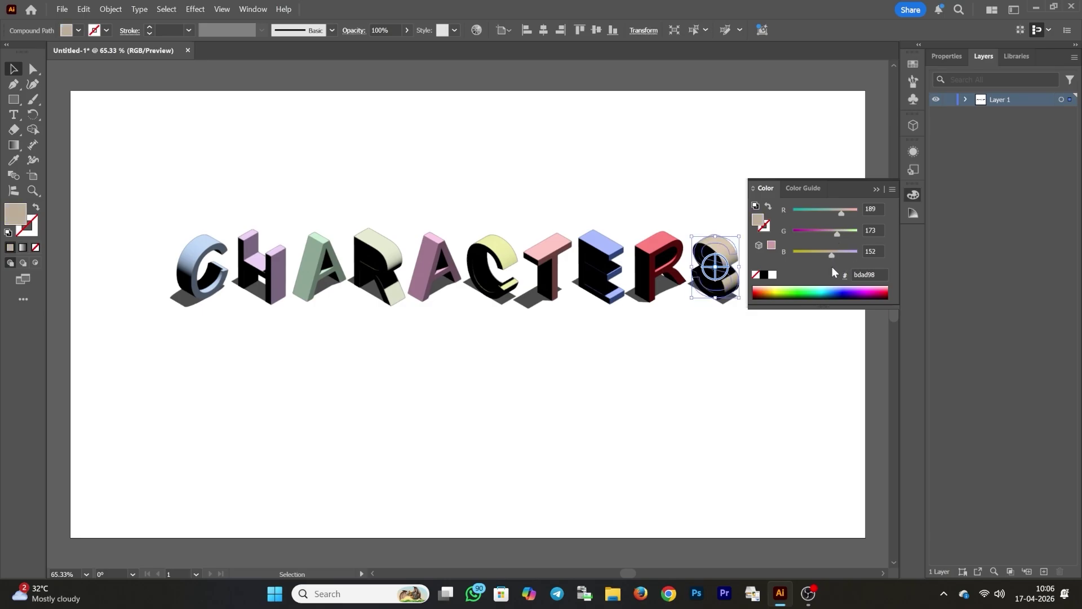
left_click(826, 257)
left_click(846, 210)
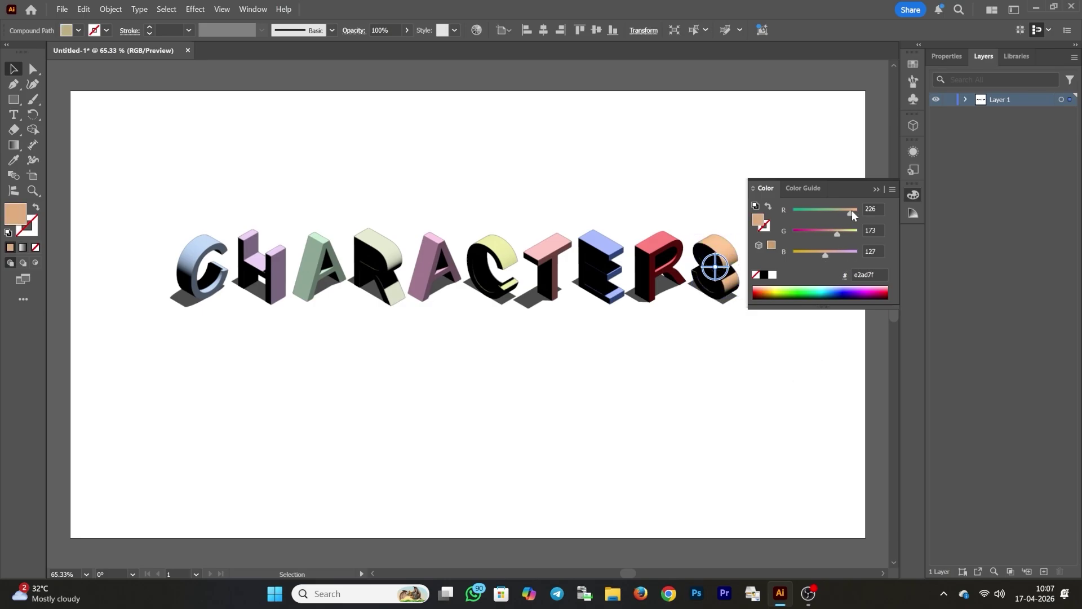
left_click(851, 211)
left_click(876, 188)
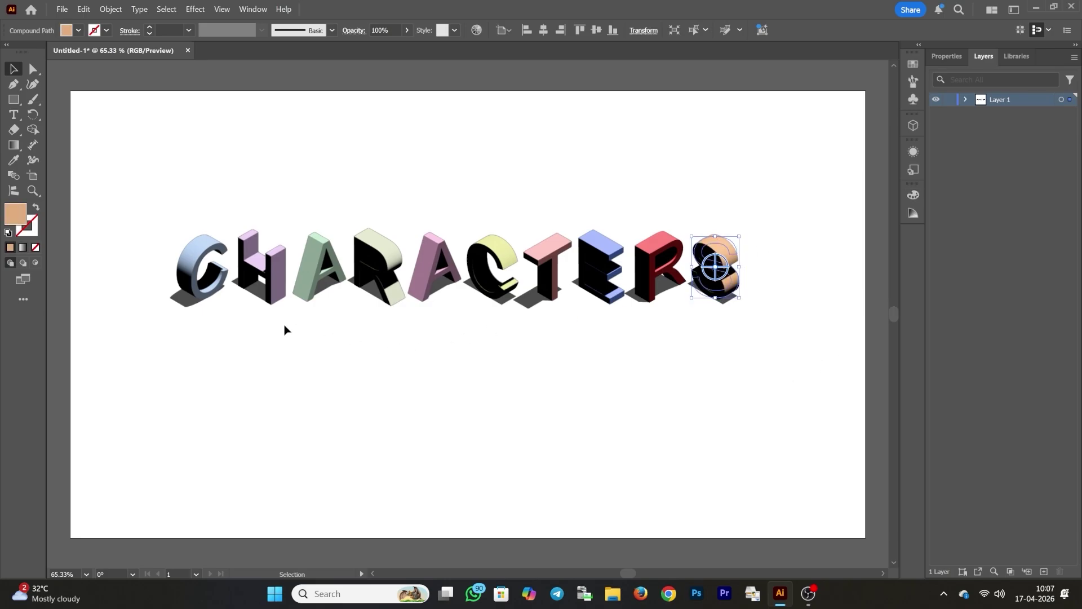
Turn on Ray Tracing for the first letter C, enable remembering and applying it to all, and render the letters.
left_click(192, 278)
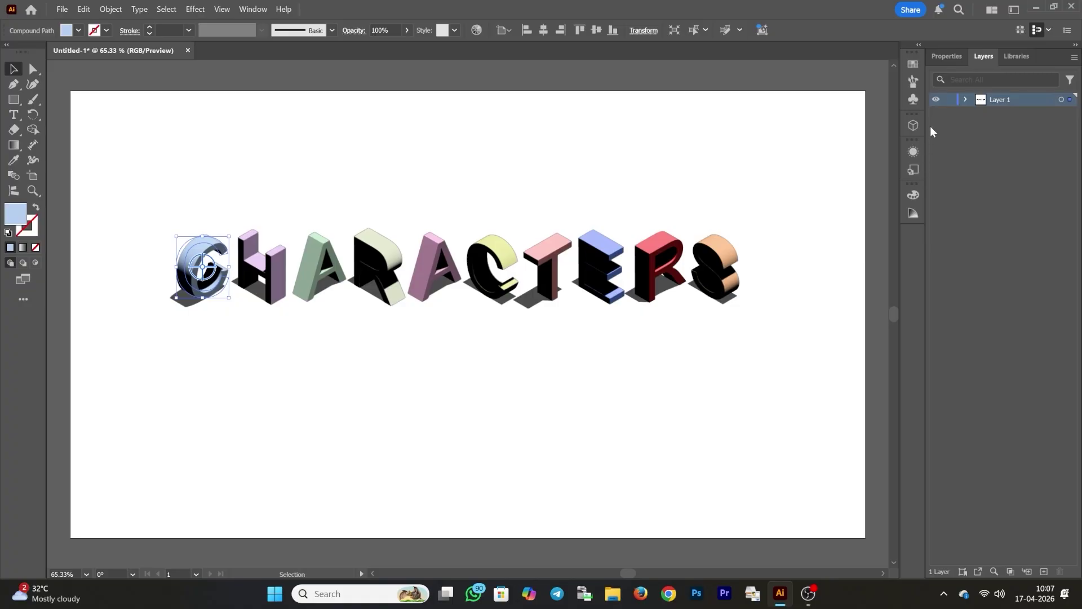
left_click(913, 126)
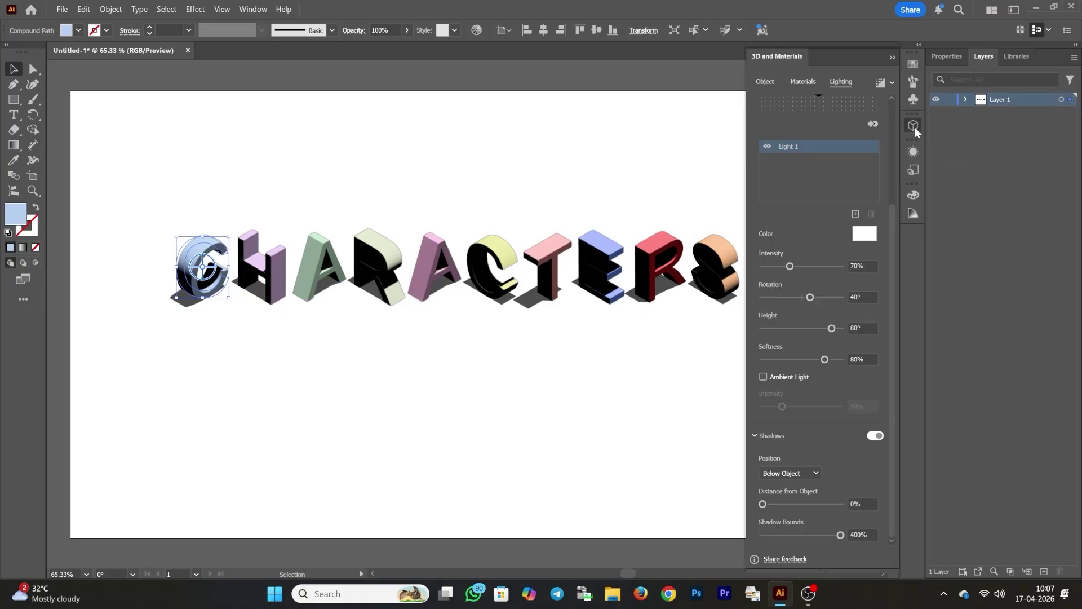
left_click(892, 83)
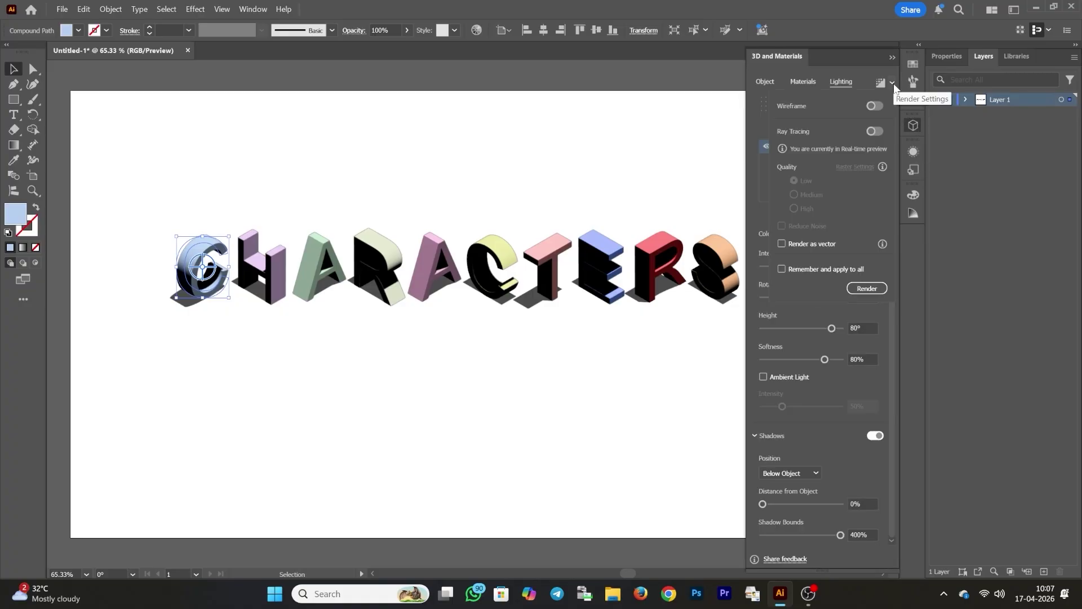
left_click(874, 130)
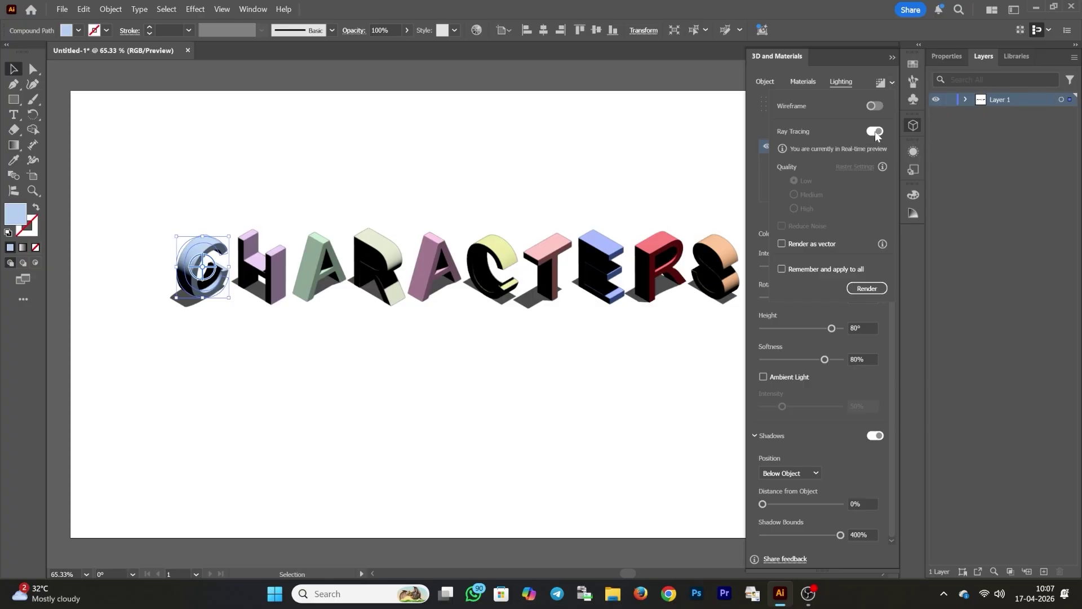
left_click(781, 269)
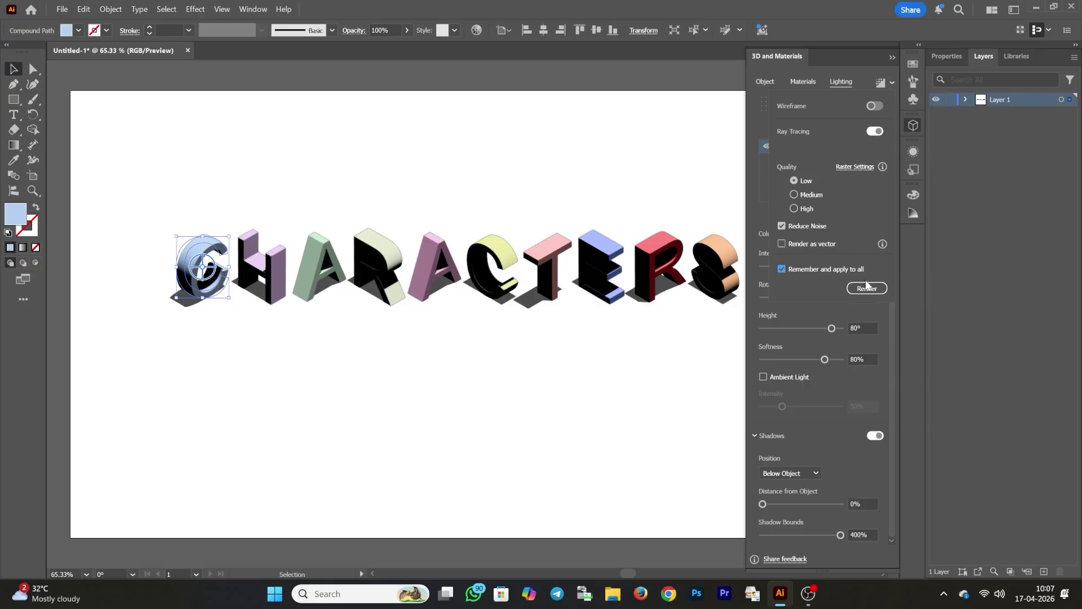
left_click(866, 288)
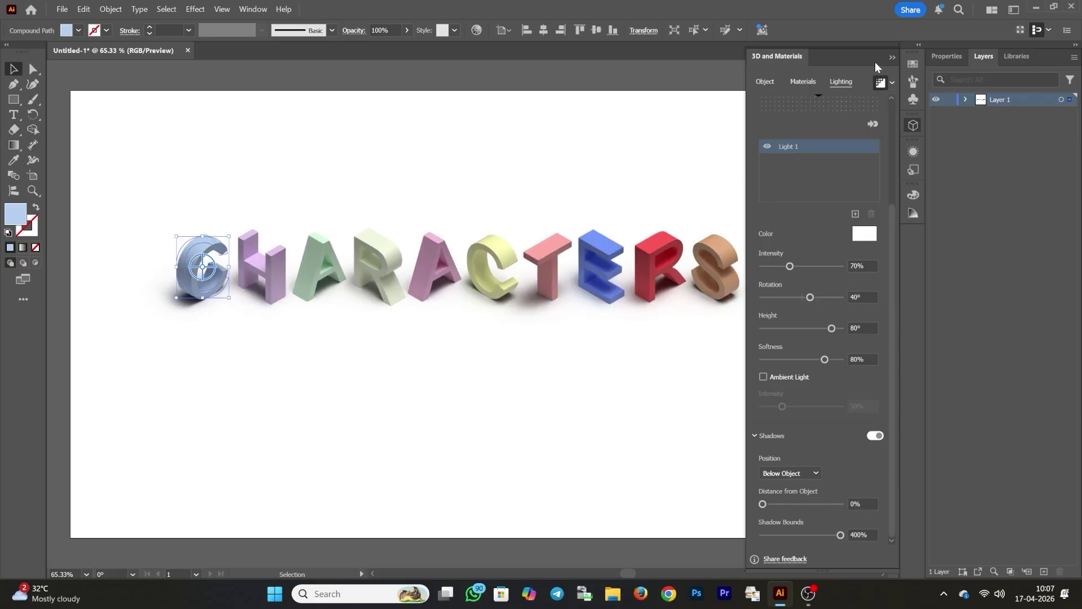
left_click(890, 58)
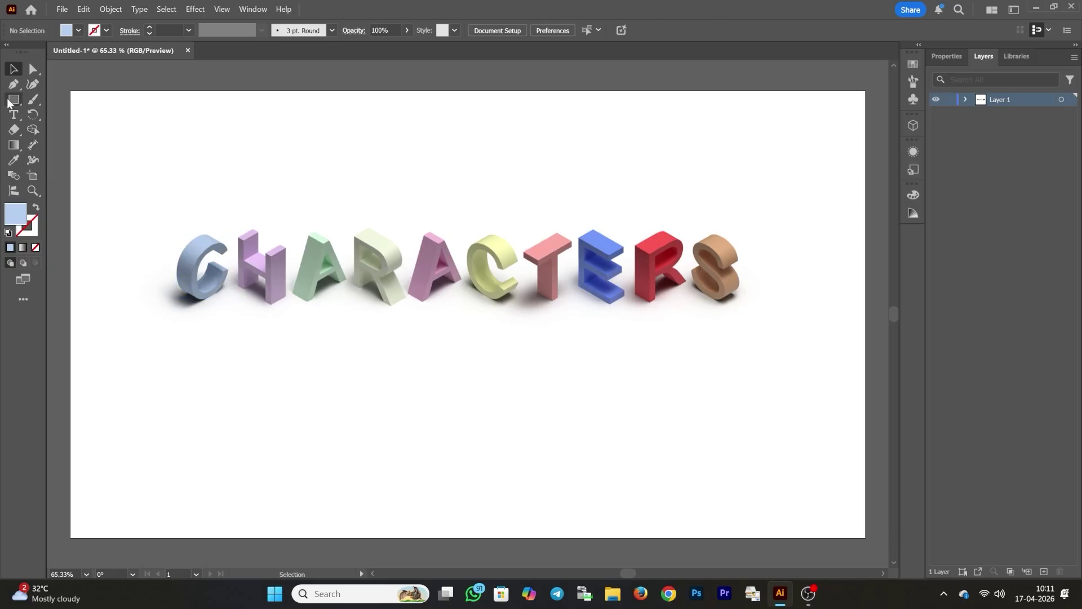
Draw a light blue rectangle over the artboard and adjust its edges to cover the whole artboard.
left_click(13, 99)
left_click_drag(74, 92, 856, 535)
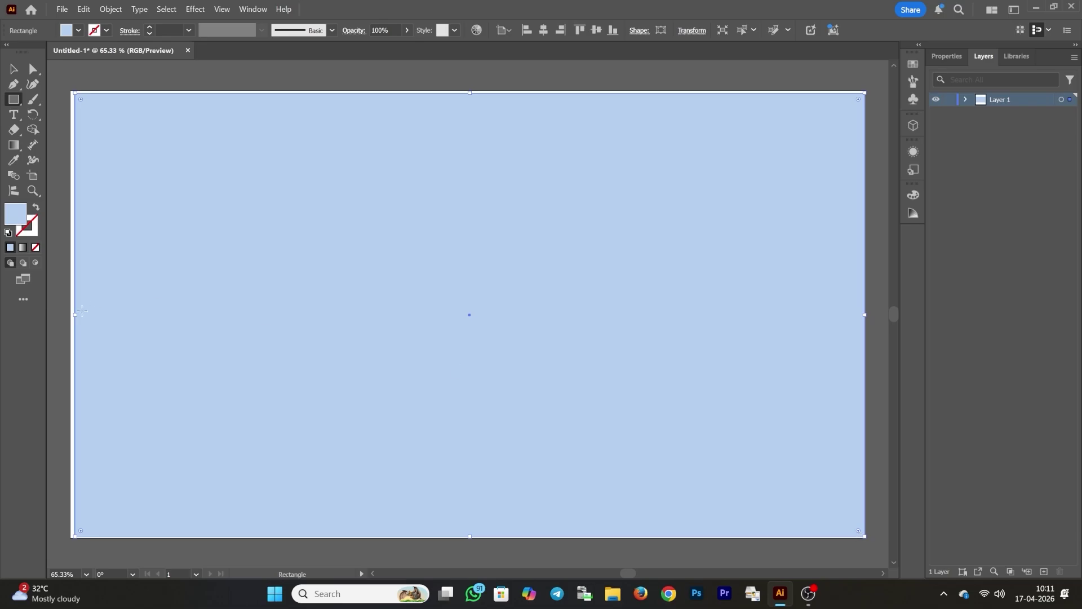
left_click_drag(76, 315, 70, 314)
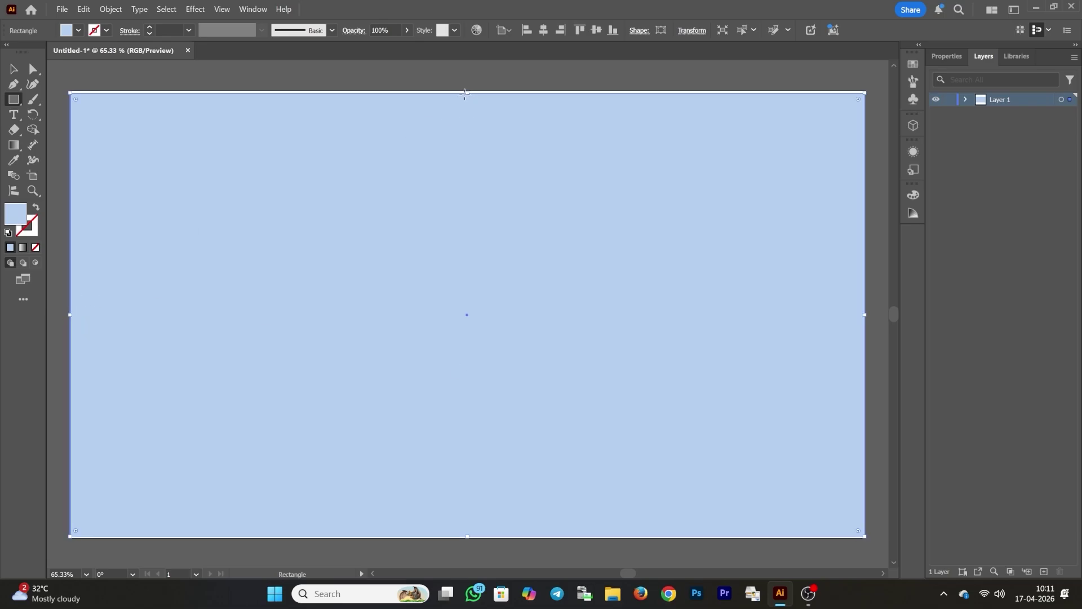
left_click_drag(466, 94, 468, 92)
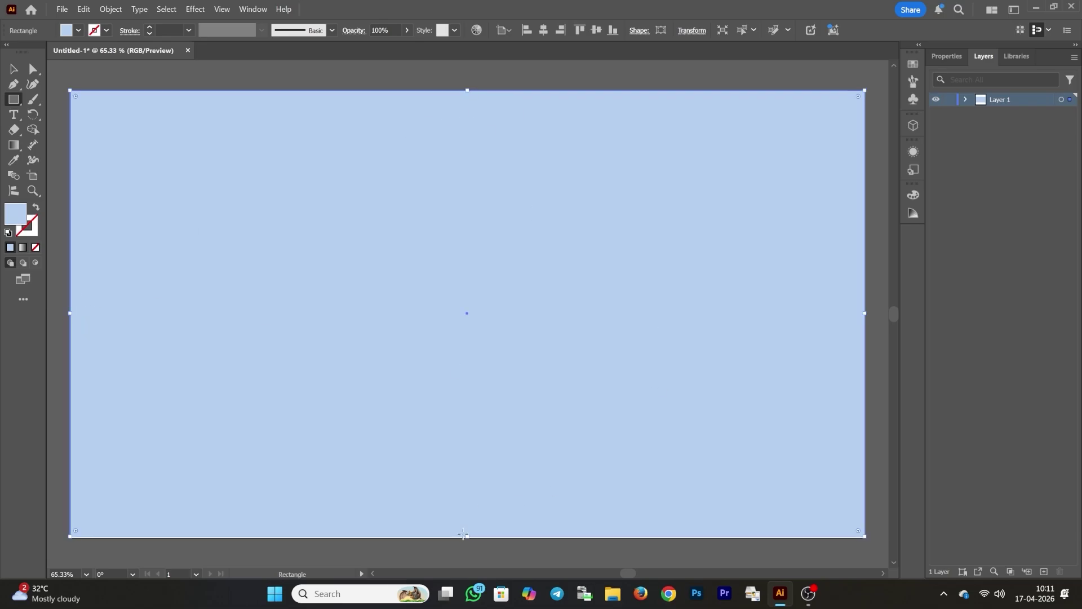
left_click_drag(463, 534, 467, 537)
left_click_drag(867, 314, 868, 313)
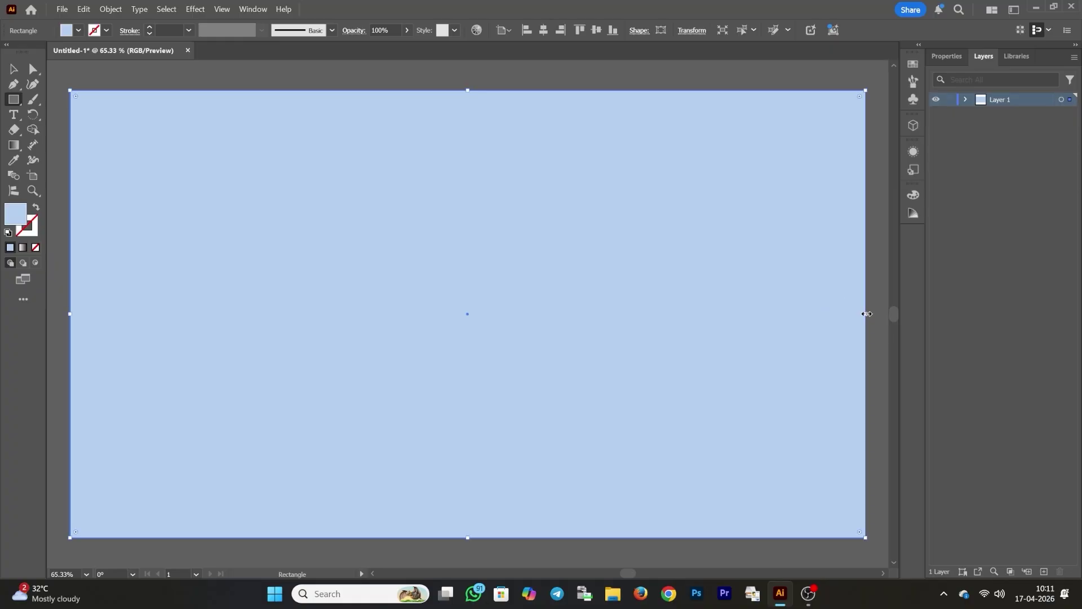
left_click_drag(71, 314, 71, 313)
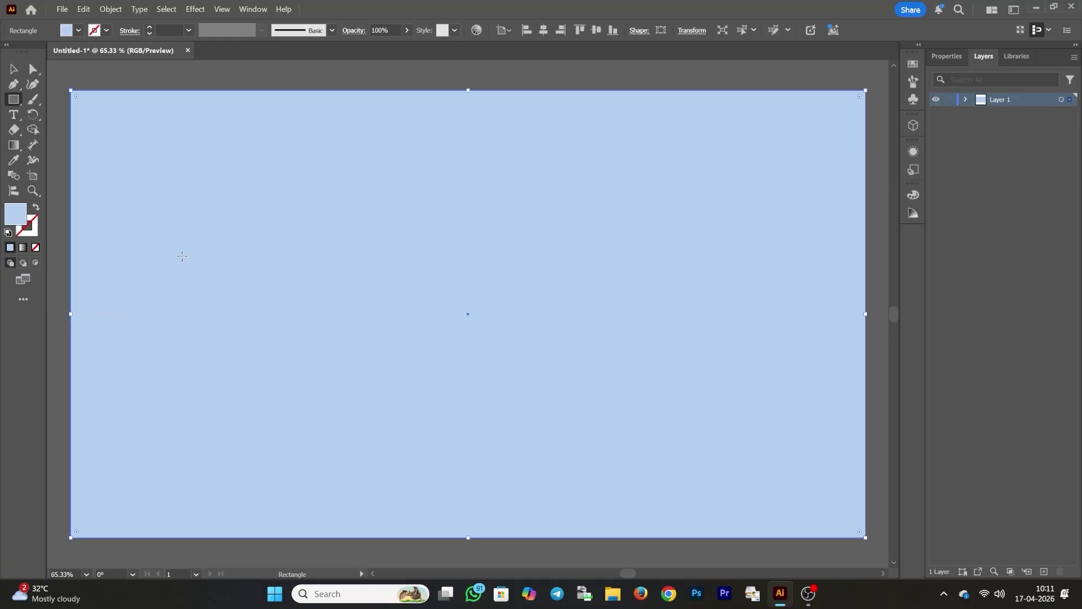
Send the light blue rectangle to the back, behind all the letters, and deselect it.
right_click(467, 212)
mouse_move(570, 512)
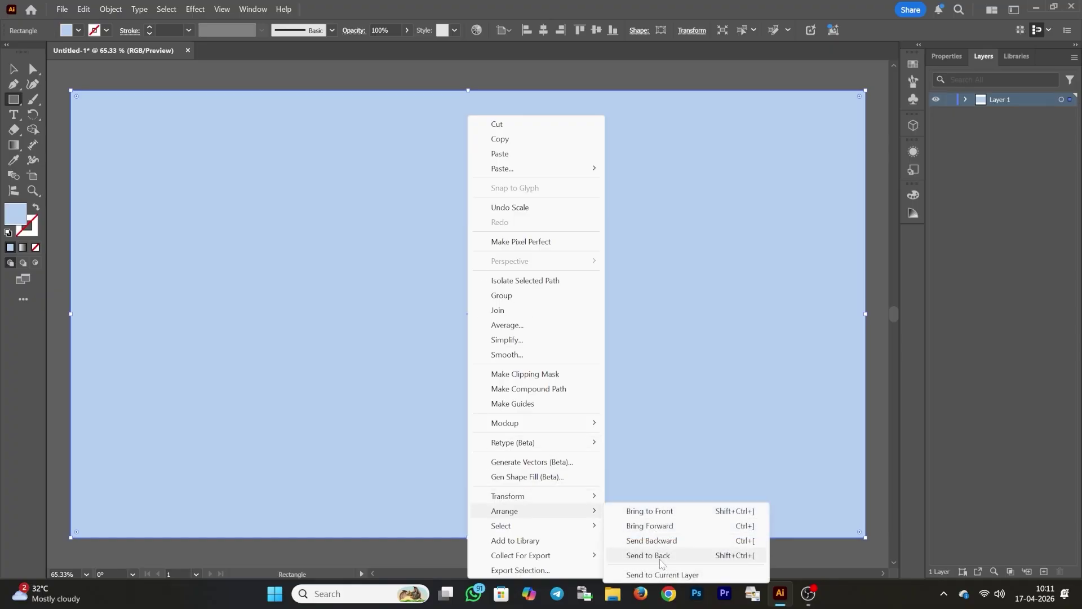
left_click(648, 556)
left_click(13, 68)
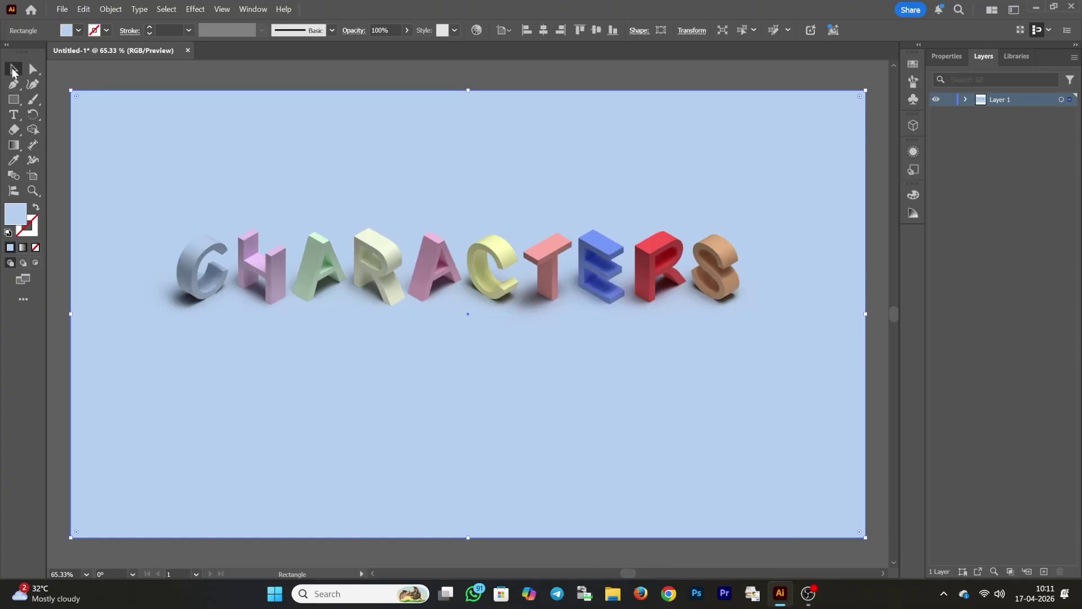
left_click(167, 85)
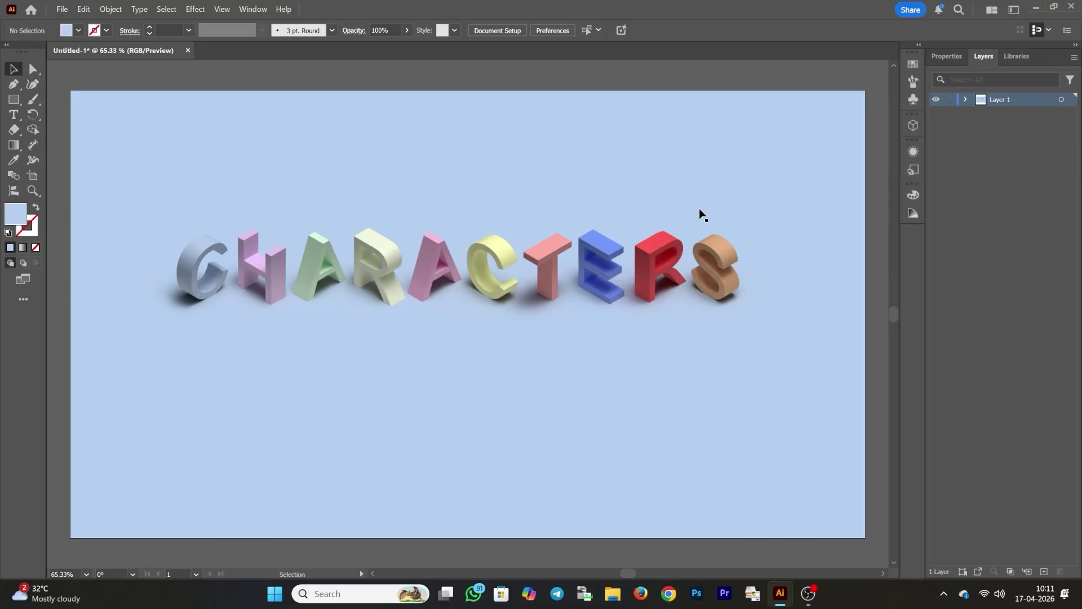
Stagger the first letters by moving H well below the row, both As up, and the first R slightly down.
left_click(201, 291)
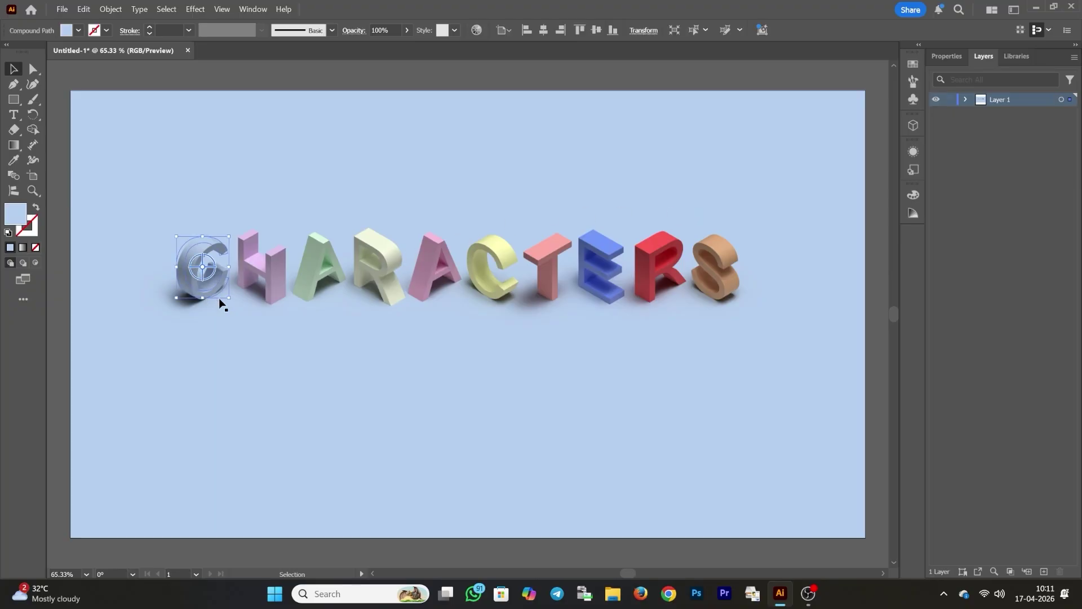
left_click_drag(261, 271, 297, 350)
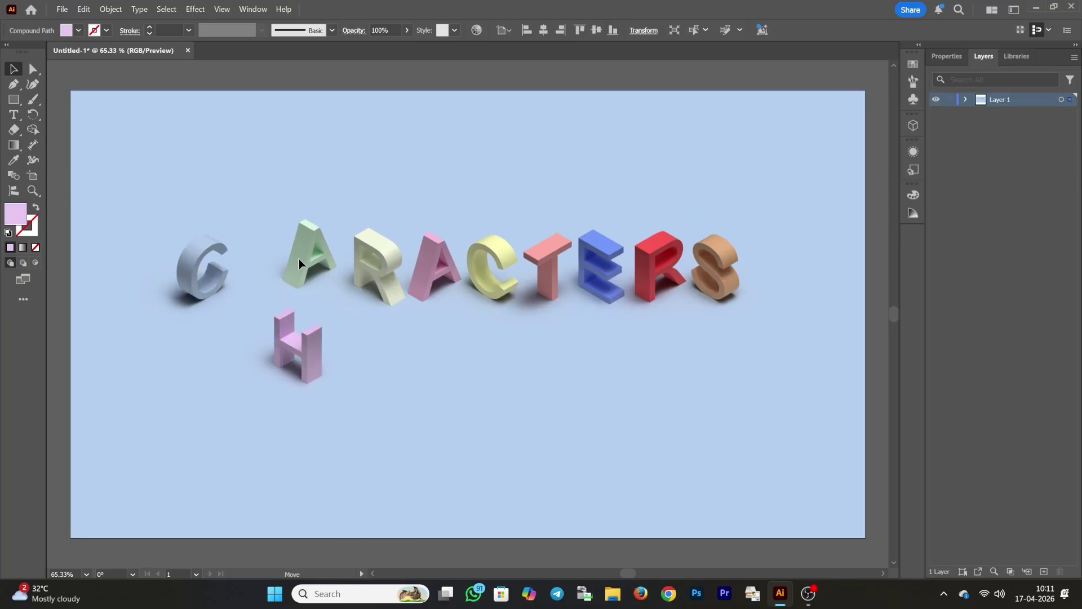
left_click_drag(298, 259, 291, 256)
left_click_drag(371, 259, 370, 286)
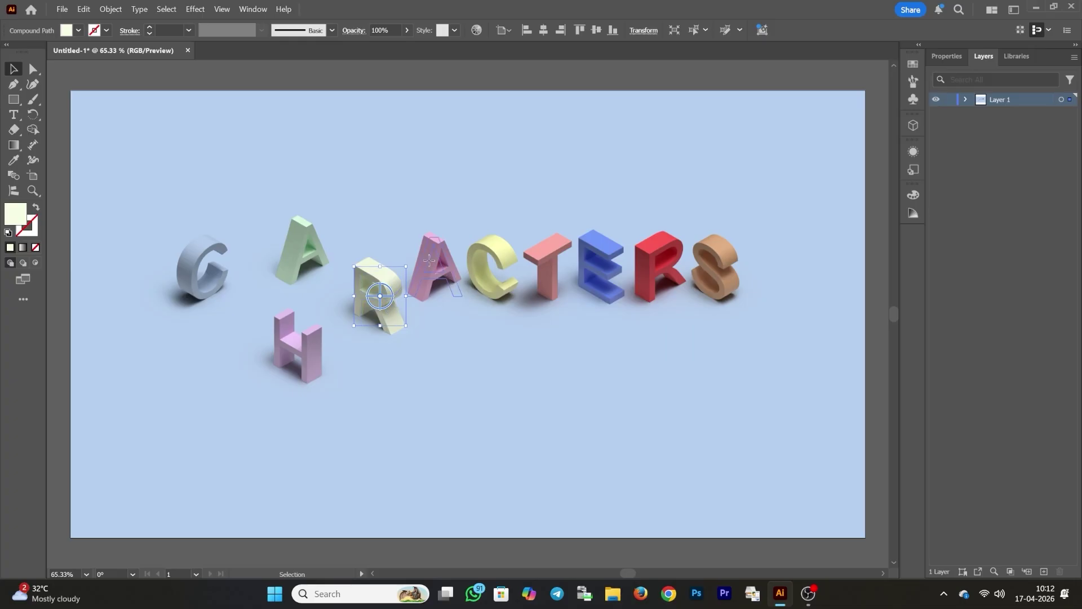
left_click_drag(429, 260, 432, 242)
Scatter the remaining letters: second C and E below the row, T slightly left, and red R between T and S.
left_click_drag(548, 264, 564, 326)
left_click_drag(489, 269, 466, 328)
left_click_drag(560, 326, 532, 270)
left_click_drag(654, 266, 675, 337)
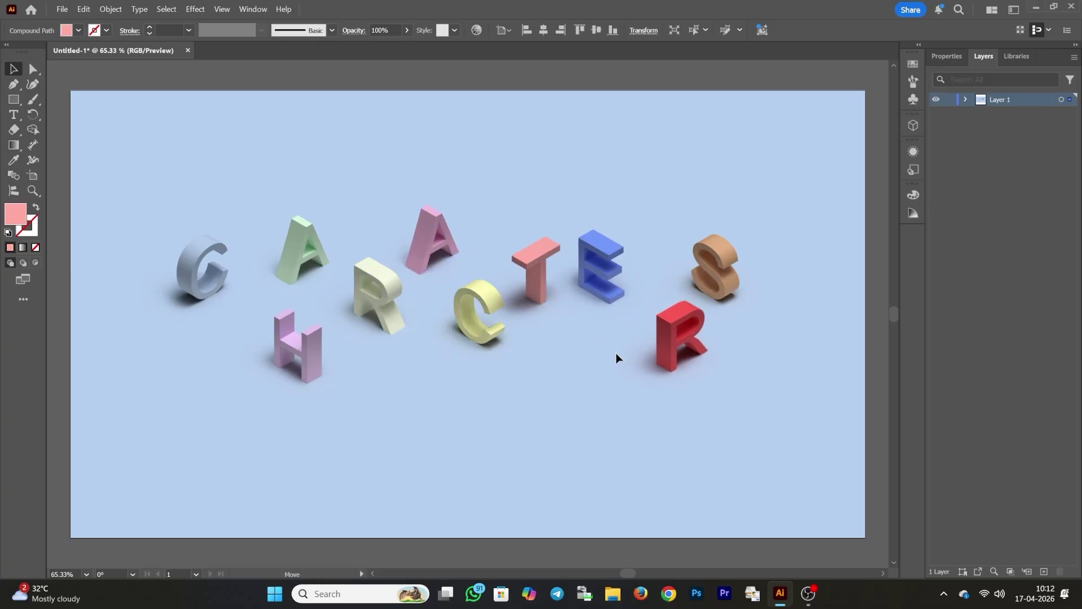
left_click_drag(599, 296, 599, 377)
left_click_drag(672, 339, 623, 262)
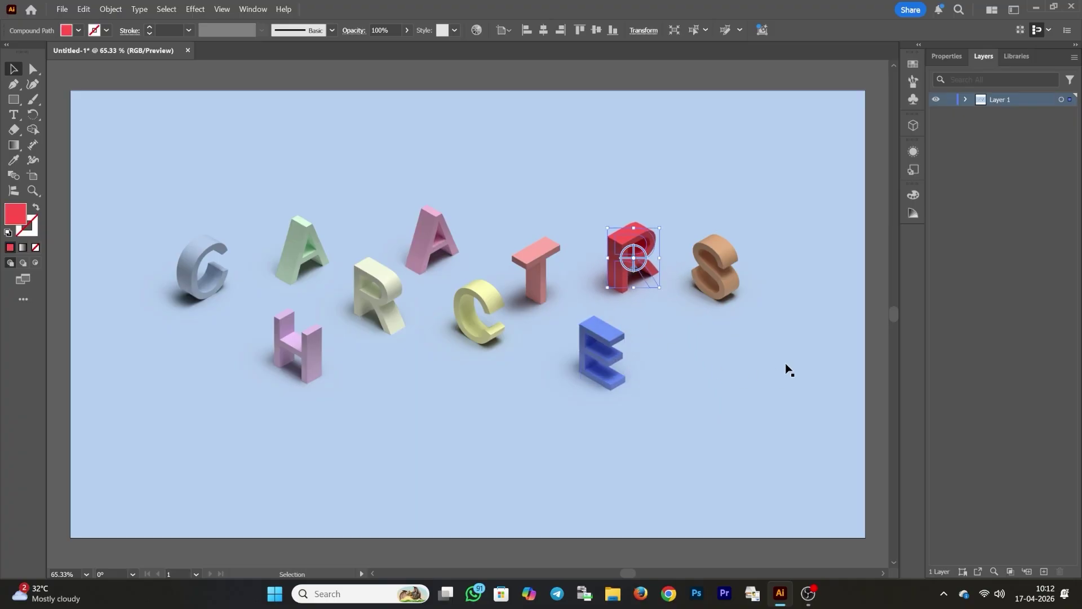
left_click(725, 397)
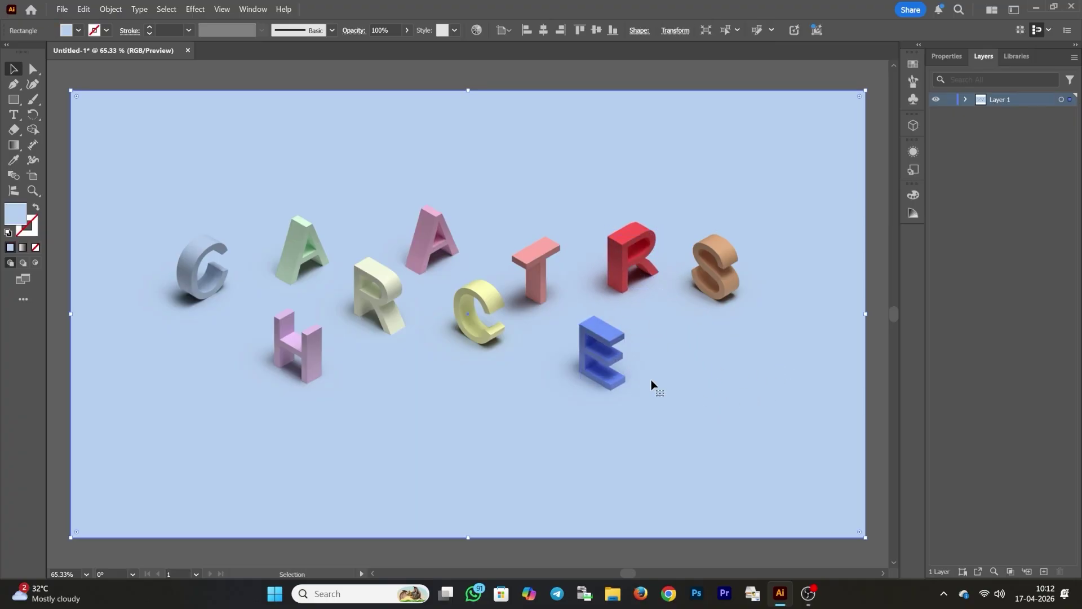
Select all ten letters together and scale them up proportionally until they span most of the artboard's width.
left_click(214, 287)
left_click(305, 259, "shift")
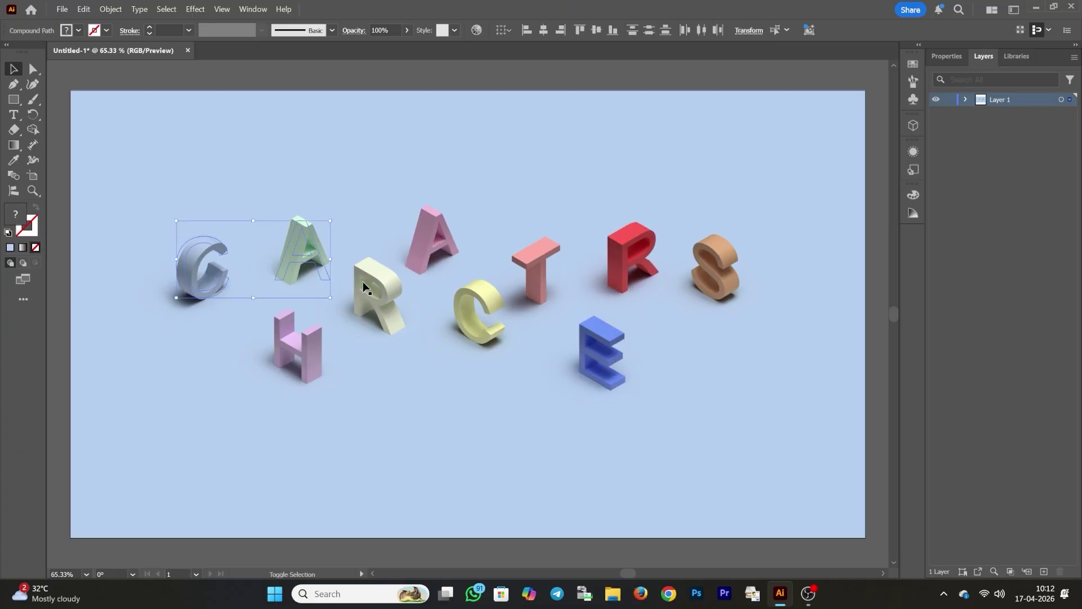
left_click(366, 288, "shift")
left_click(430, 239, "shift")
left_click(296, 344, "shift")
left_click(539, 270, "shift")
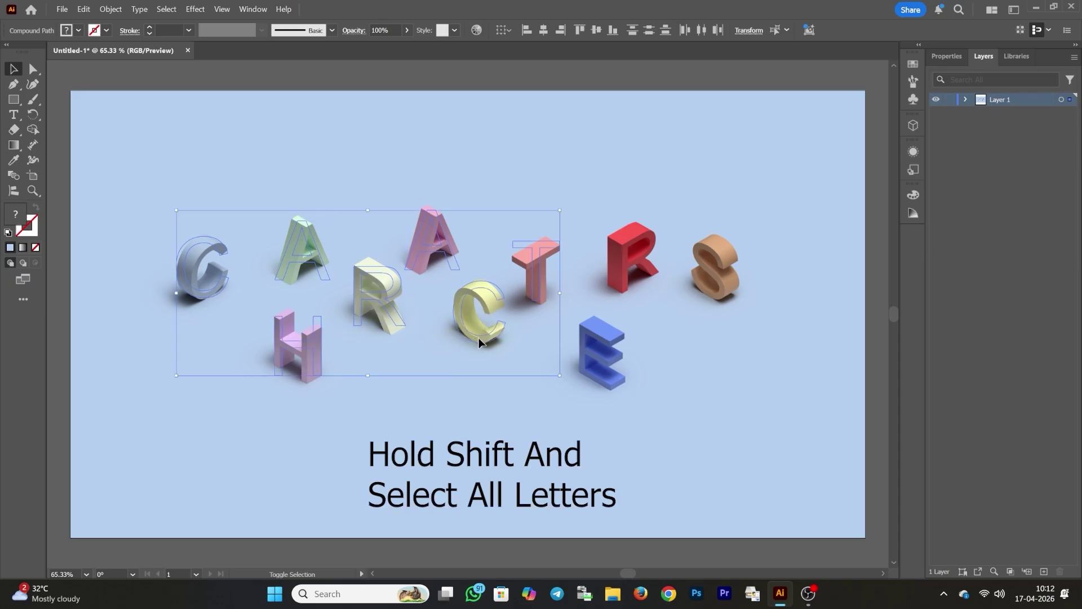
left_click(611, 251, "shift")
left_click(602, 352, "shift")
left_click(711, 276, "shift")
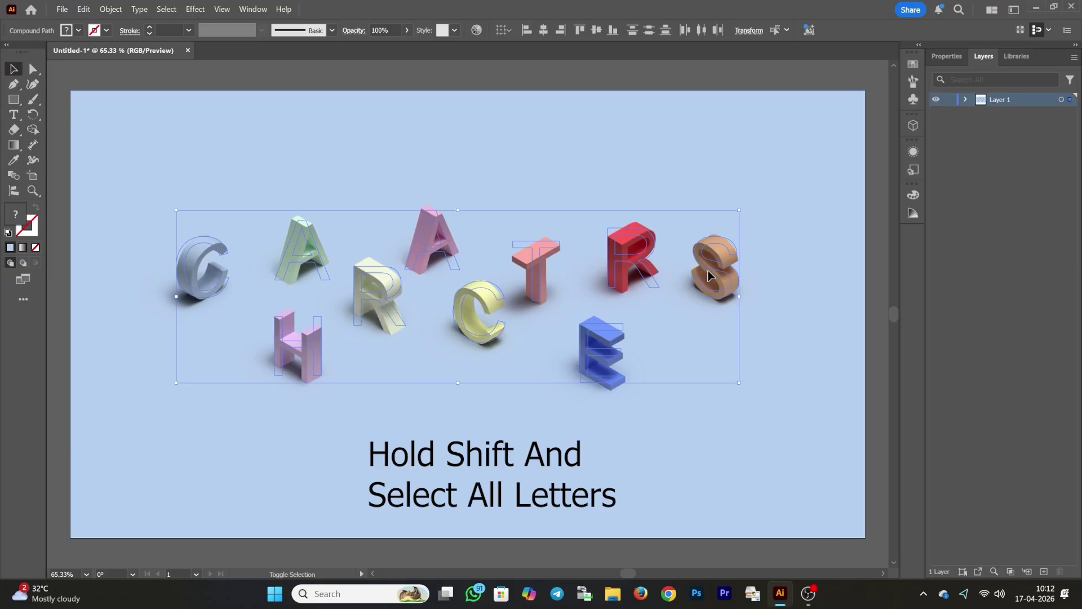
mouse_move(740, 384)
left_mouse_down()
mouse_move(821, 455)
mouse_move(769, 442)
left_mouse_up()
Try several blue shades as the background rectangle's fill and apply a soft periwinkle blue.
left_click(509, 448)
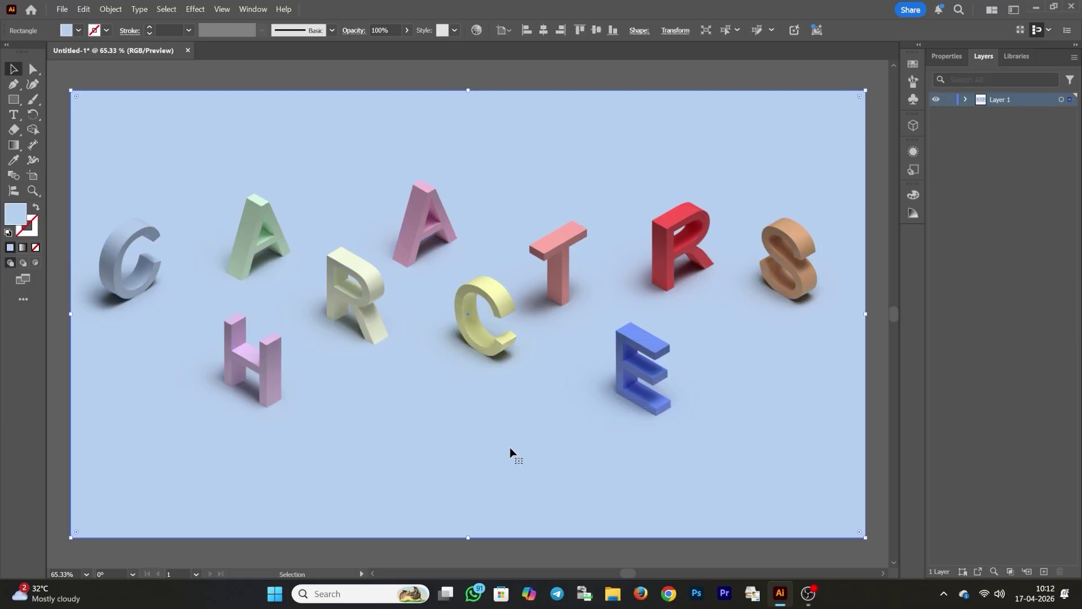
double_click(15, 213)
left_click(152, 305)
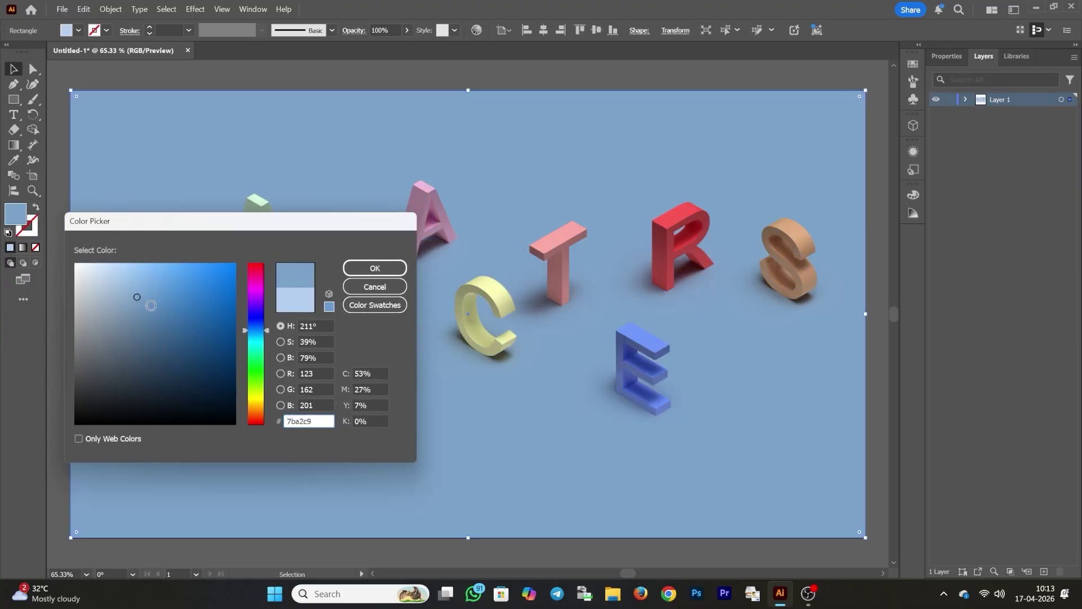
left_click(171, 309)
left_click(117, 337)
left_click_drag(250, 356, 250, 284)
left_click(141, 282)
left_click_drag(252, 356, 253, 324)
left_click(139, 332)
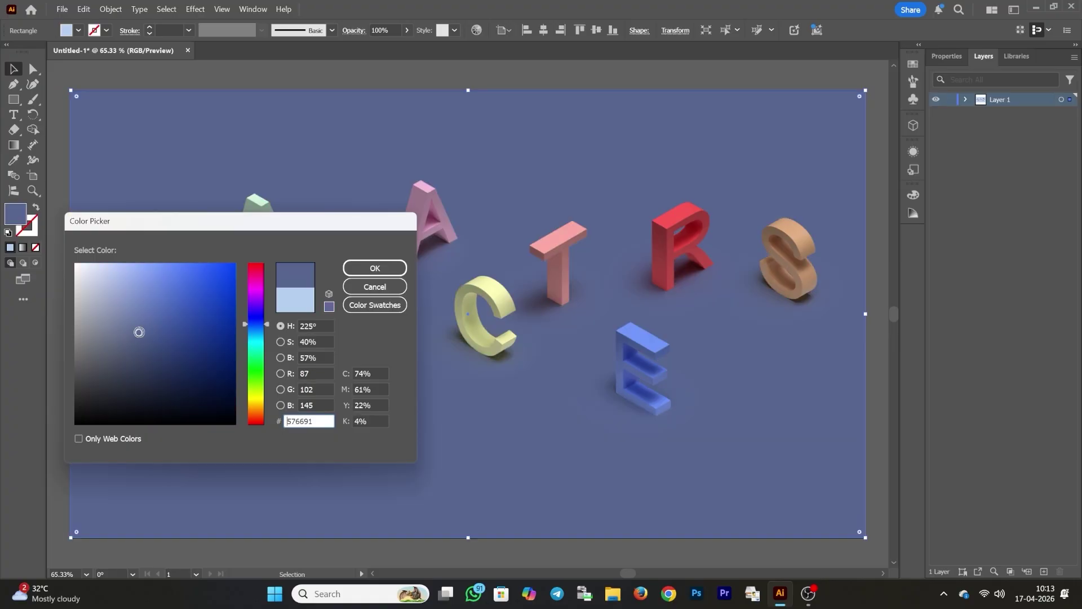
left_click(129, 282)
left_click(257, 326)
left_click(159, 278)
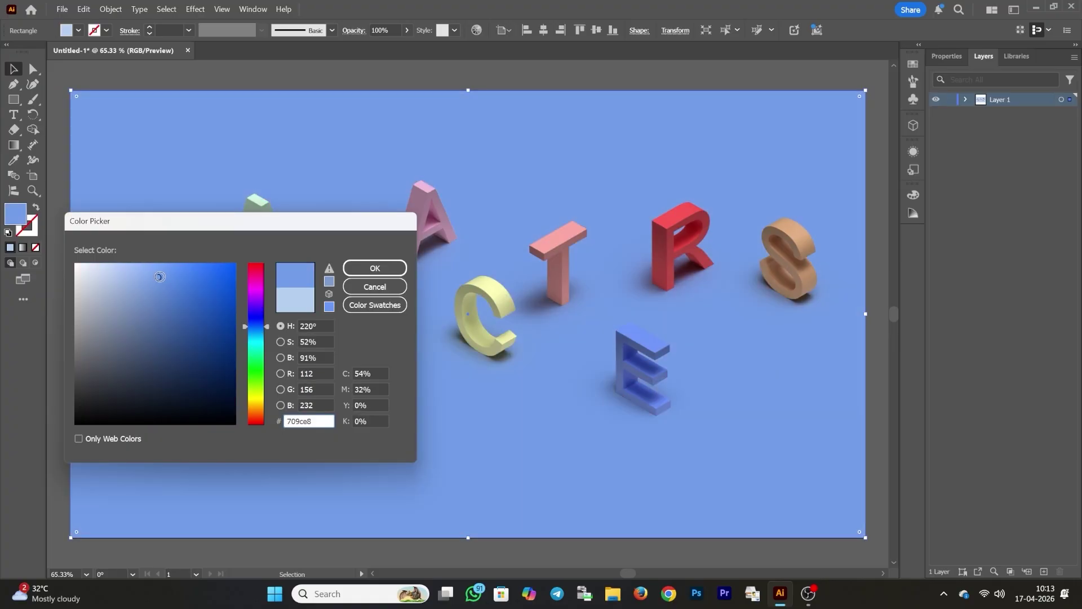
left_click(142, 274)
left_click(133, 273)
left_click(360, 271)
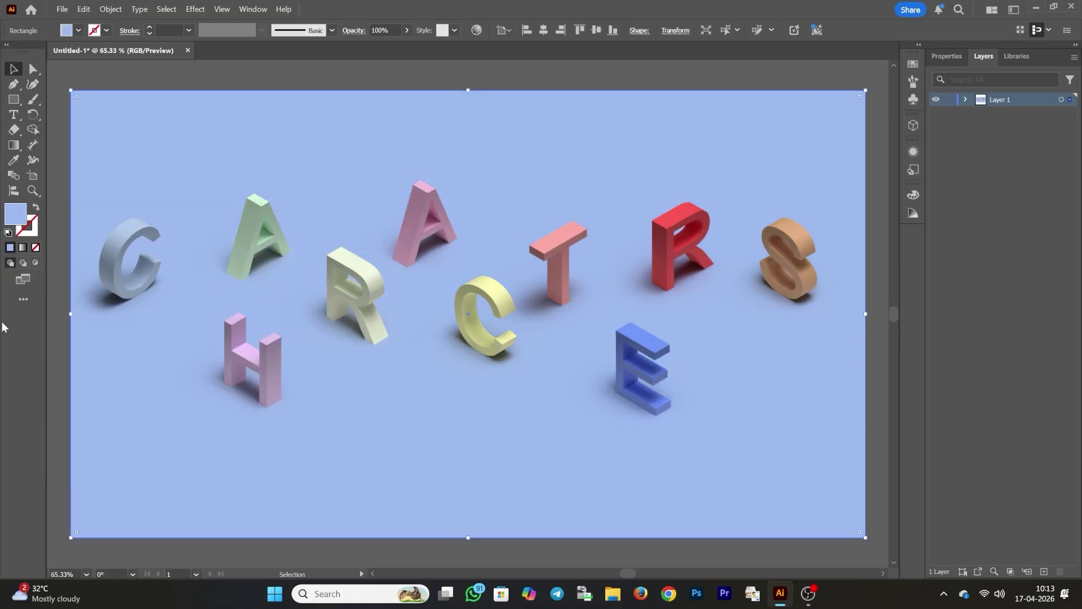
Try a paler blue and a slightly more saturated light blue as the background rectangle's fill.
double_click(15, 215)
left_click(119, 267)
left_click(376, 270)
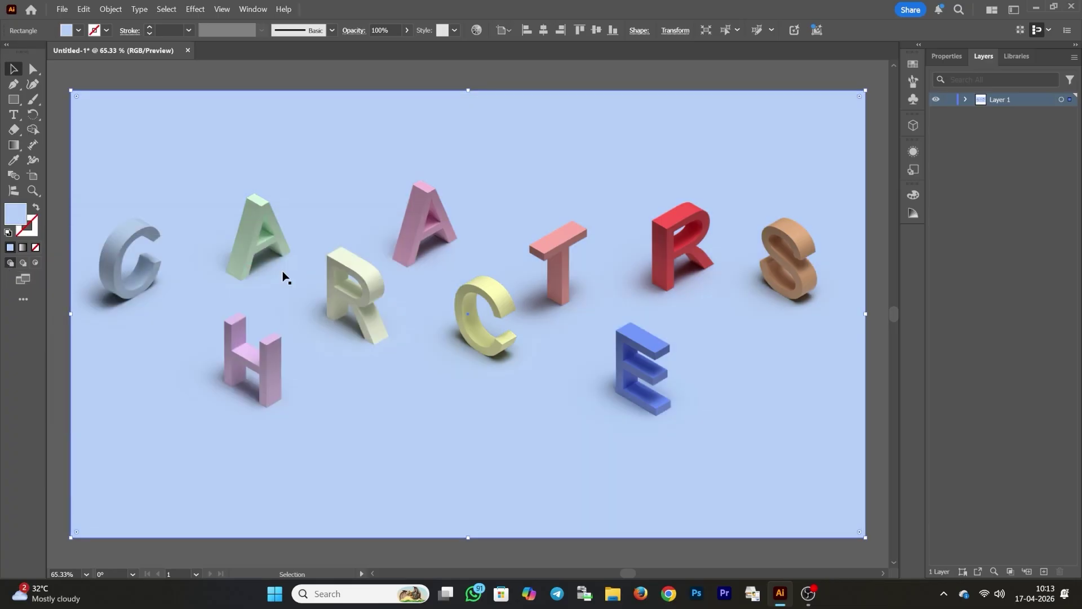
double_click(17, 224)
left_click(134, 273)
left_click(372, 268)
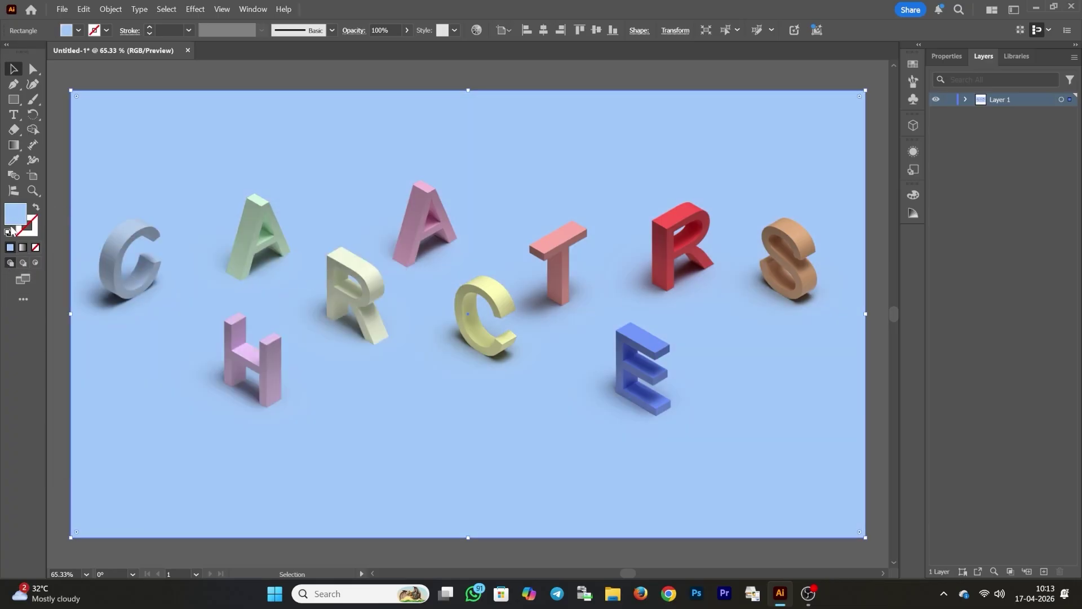
Shift the background rectangle's fill hue to a light cyan and deselect the rectangle.
double_click(12, 223)
left_click(254, 332)
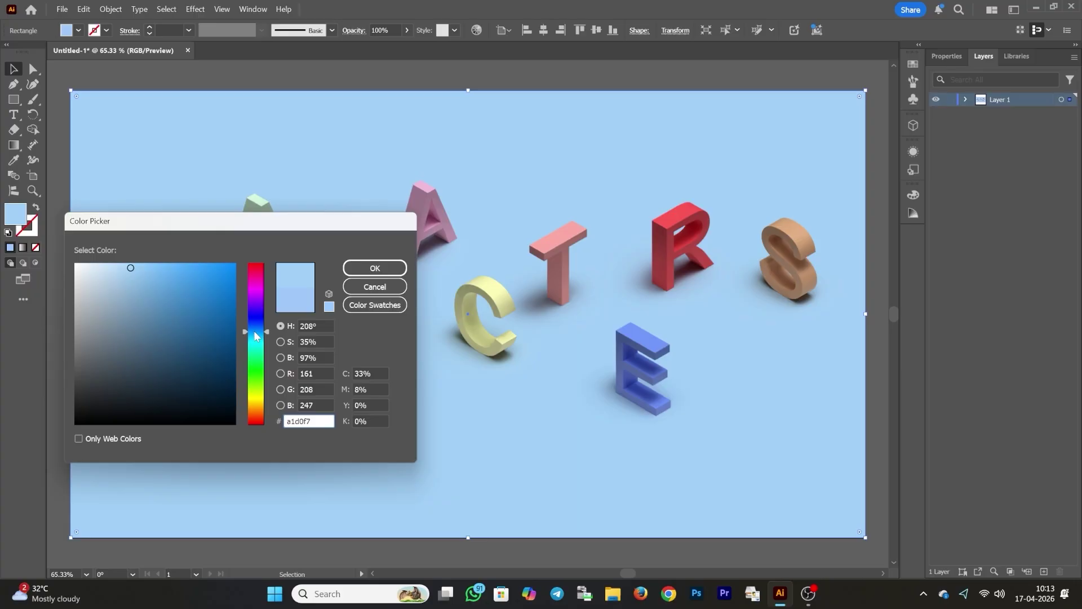
left_click(253, 397)
left_click_drag(256, 400, 255, 341)
left_click(388, 269)
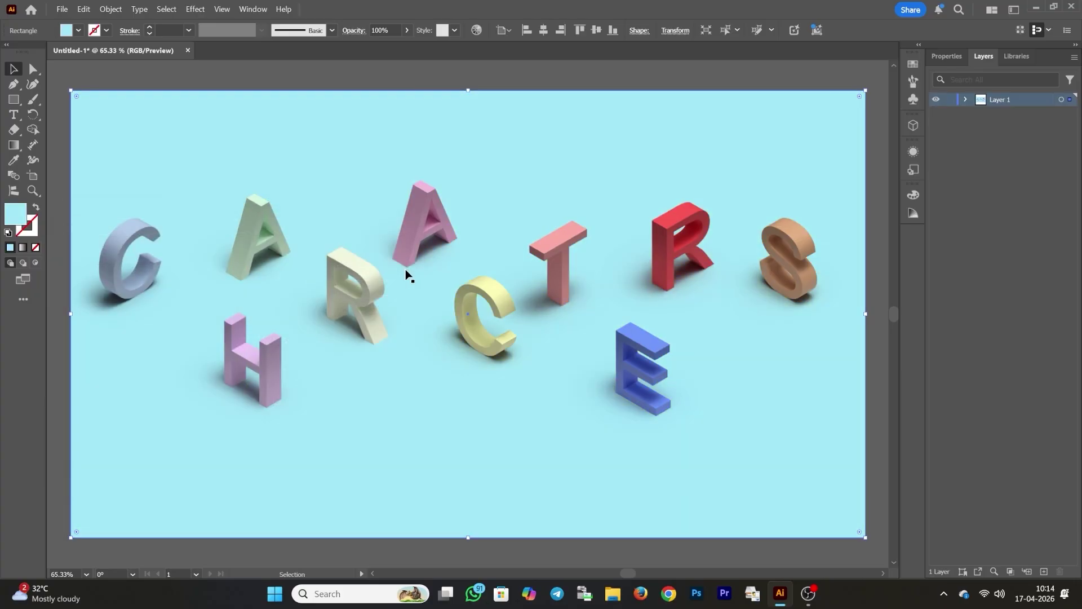
left_click(393, 73)
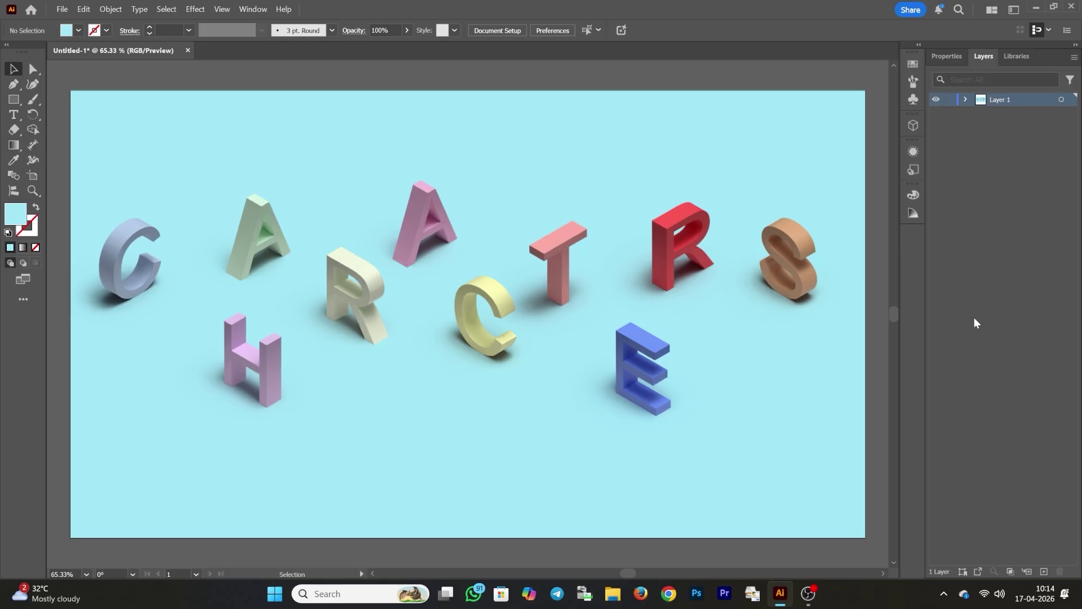